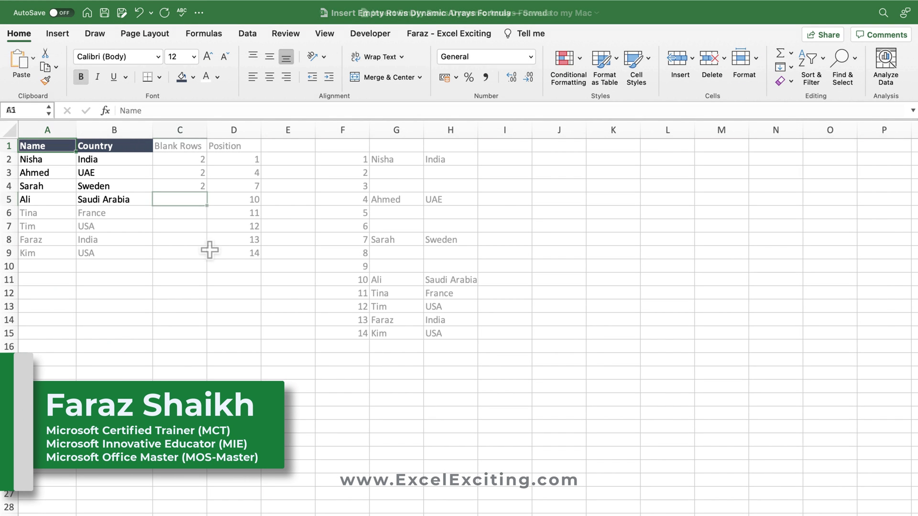
Type blank-row counts of 2 down column C, cancelling the last unfinished entry.
{"action": "type", "text": "2"}
{"action": "key", "text": "Return"}
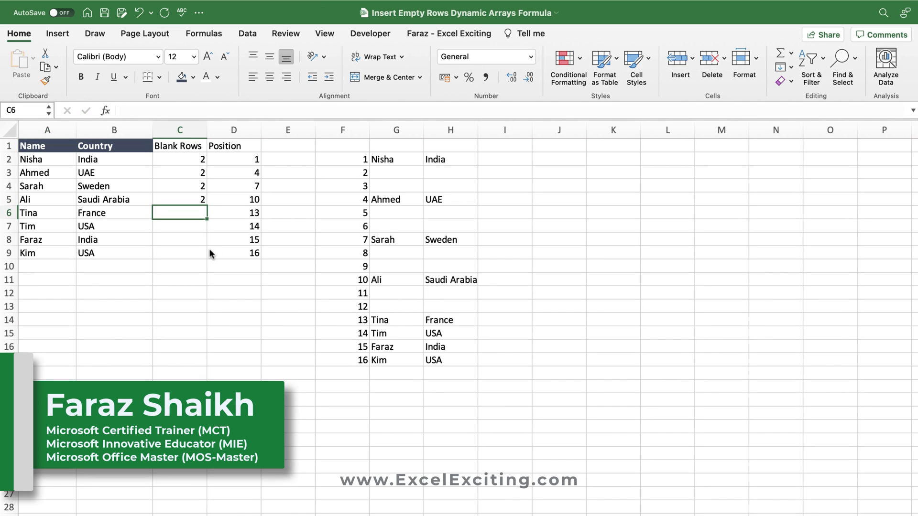
{"action": "type", "text": "2"}
{"action": "key", "text": "Return"}
{"action": "type", "text": "2"}
{"action": "key", "text": "Return"}
{"action": "type", "text": "2"}
{"action": "key", "text": "Return"}
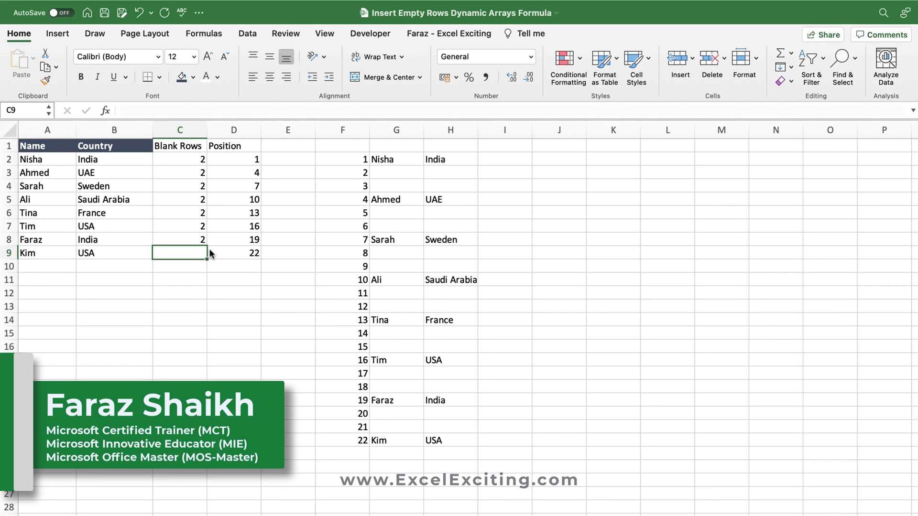
{"action": "type", "text": "2"}
{"action": "key", "text": "Escape"}
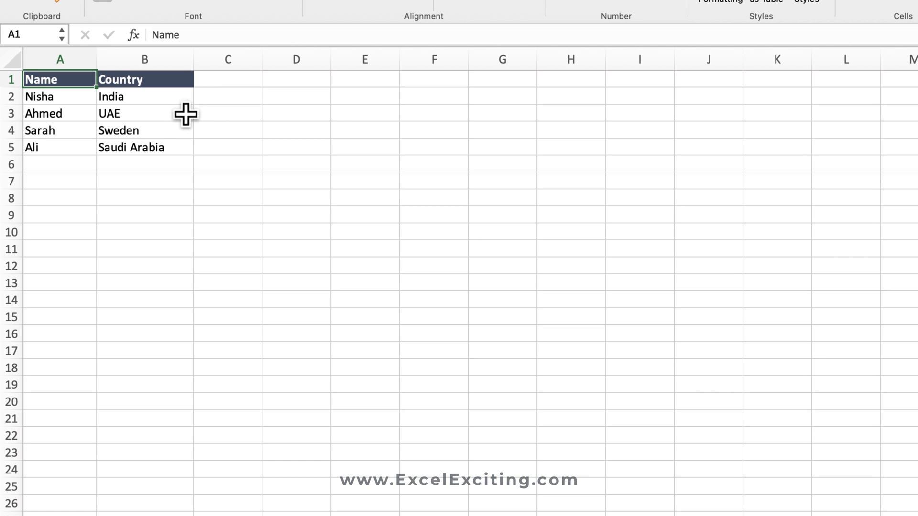
Enter 2 in C2 and C3, then fill the count of 2 down to C5.
{"action": "left_click", "coordinate": [246, 95]}
{"action": "type", "text": "2"}
{"action": "key", "text": "Return"}
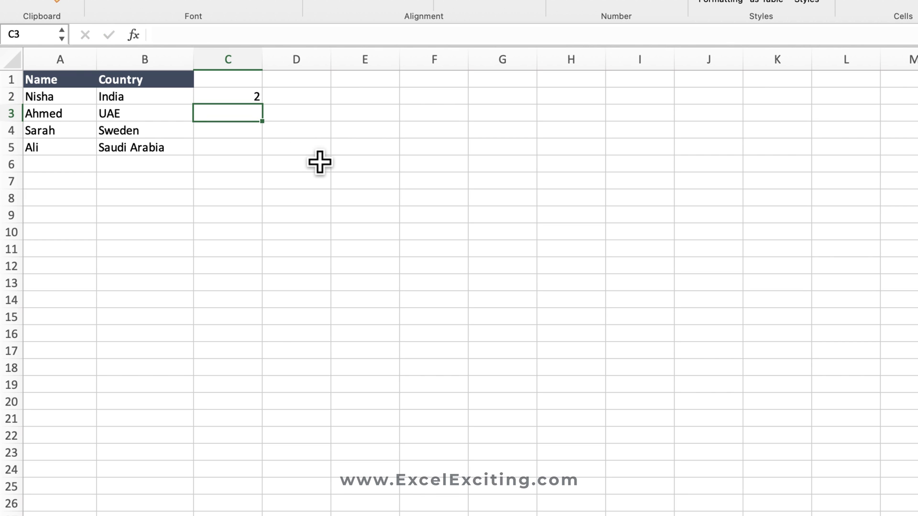
{"action": "type", "text": "2"}
{"action": "key", "text": "Return"}
{"action": "left_click", "coordinate": [265, 116]}
{"action": "left_click", "coordinate": [254, 112]}
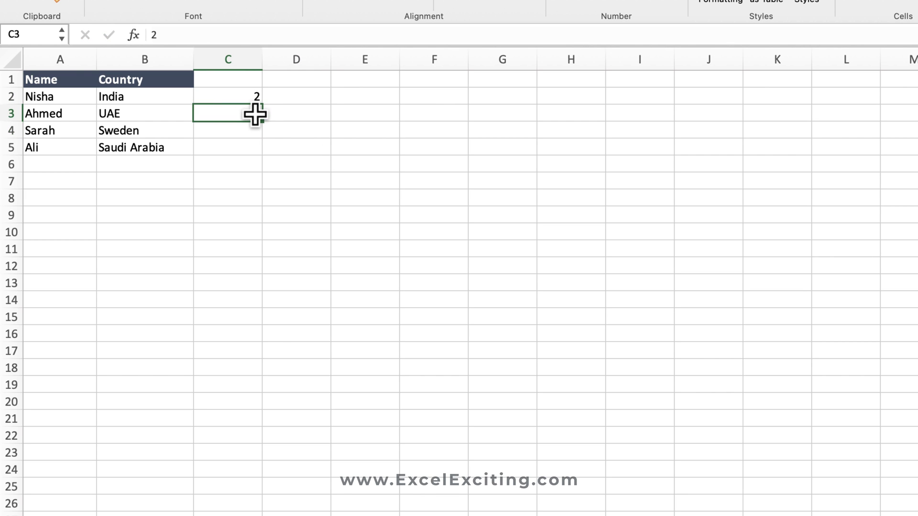
{"action": "left_click_drag", "start_coordinate": [263, 122], "coordinate": [256, 152]}
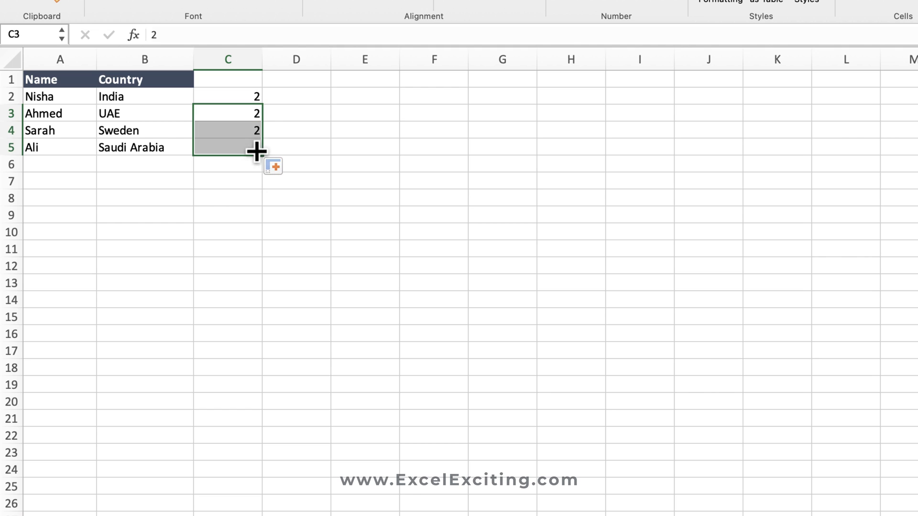
{"action": "left_click", "coordinate": [251, 126]}
Enter =SEQUENCE(10,,1,1) in F2 to spill the numbers 1 to 10.
{"action": "left_click", "coordinate": [433, 98]}
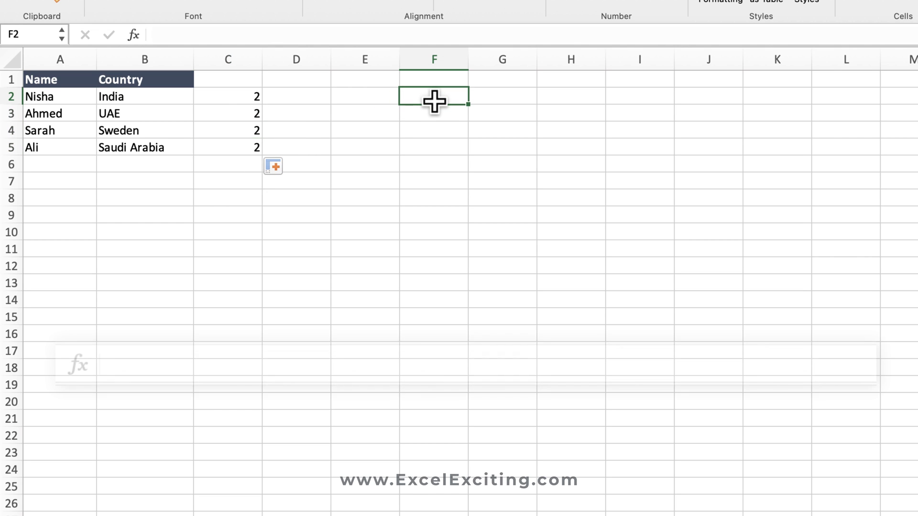
{"action": "type", "text": "=se"}
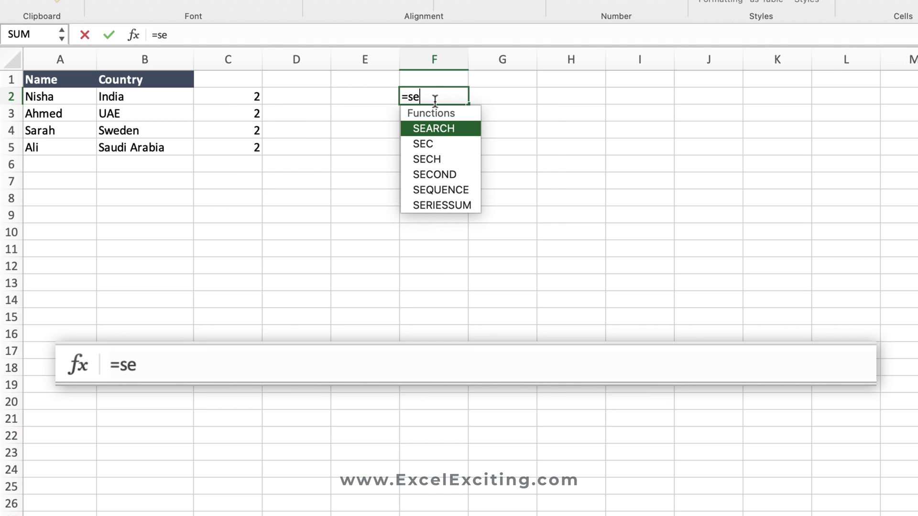
{"action": "key", "text": "Down"}
{"action": "key", "text": "Down"}
{"action": "key", "text": "Down"}
{"action": "key", "text": "Down"}
{"action": "key", "text": "Tab"}
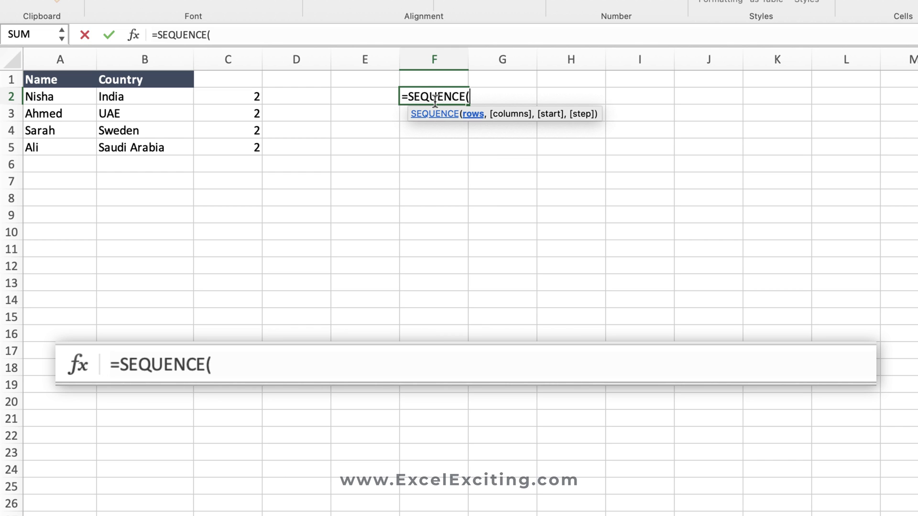
{"action": "type", "text": "10,"}
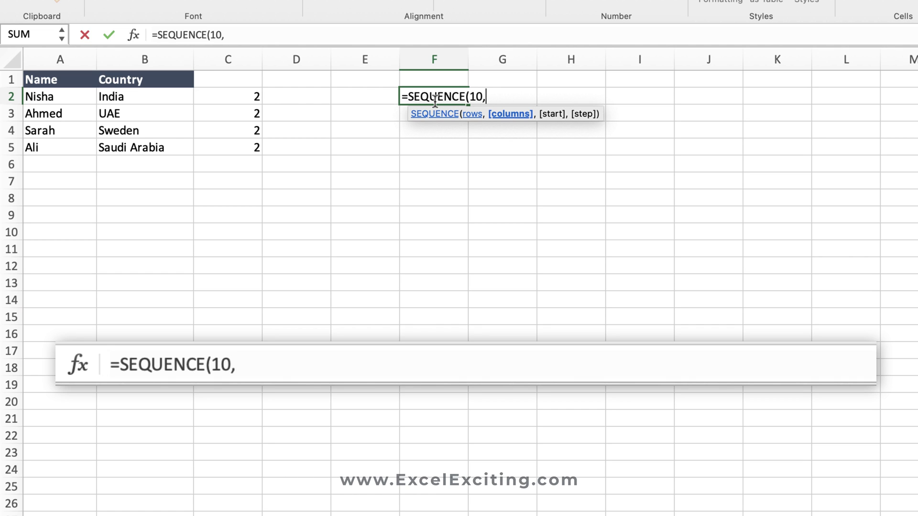
{"action": "type", "text": ","}
{"action": "type", "text": "1,"}
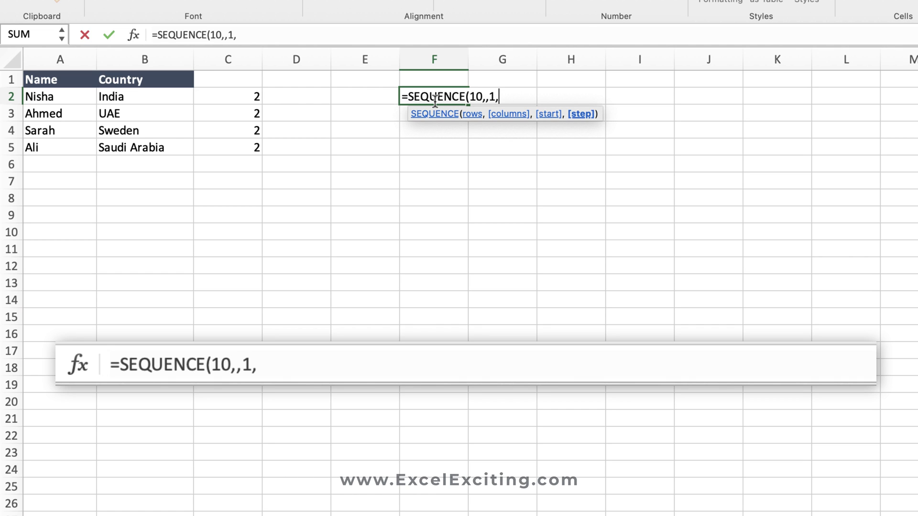
{"action": "type", "text": "1)"}
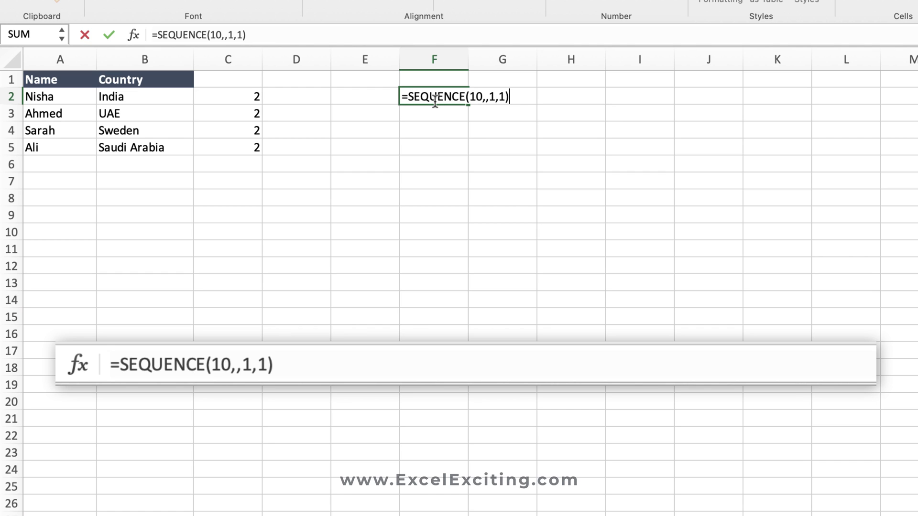
{"action": "key", "text": "Return"}
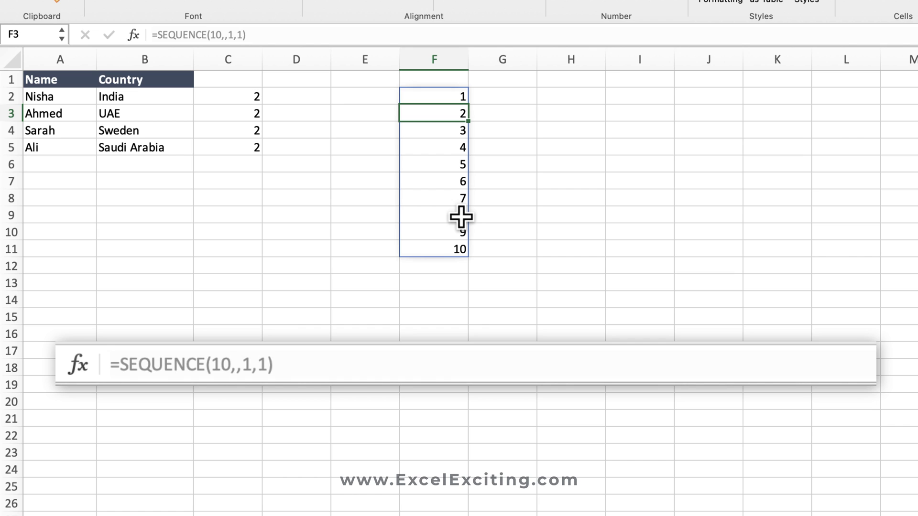
Enter position 1 for the first record in D2.
{"action": "left_click", "coordinate": [300, 98]}
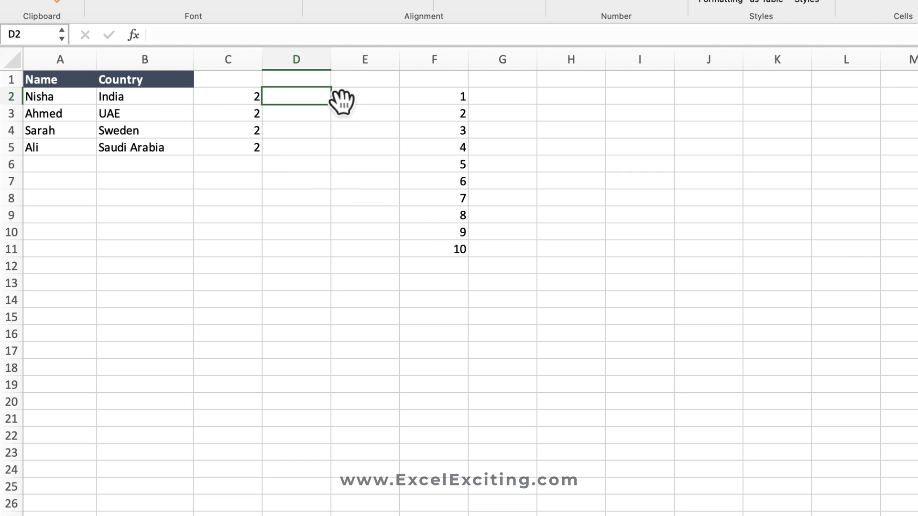
{"action": "type", "text": "1"}
{"action": "key", "text": "Return"}
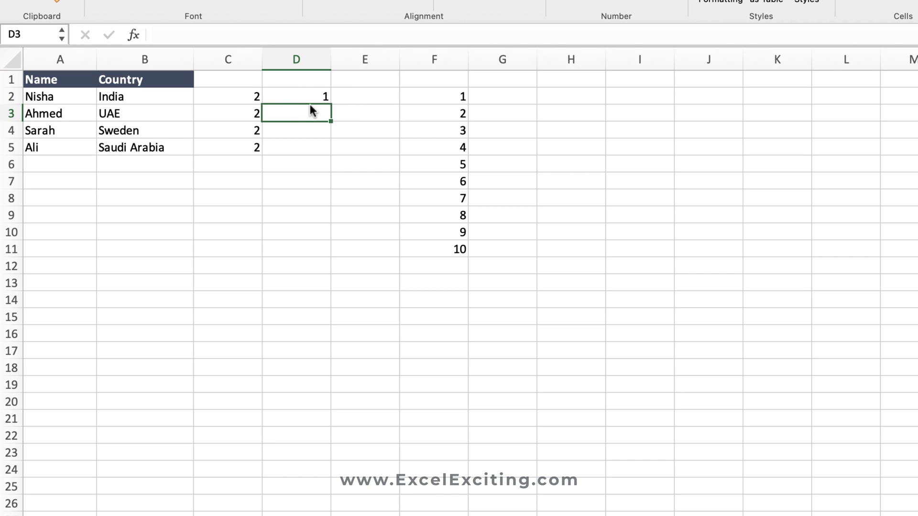
{"action": "left_click", "coordinate": [310, 95]}
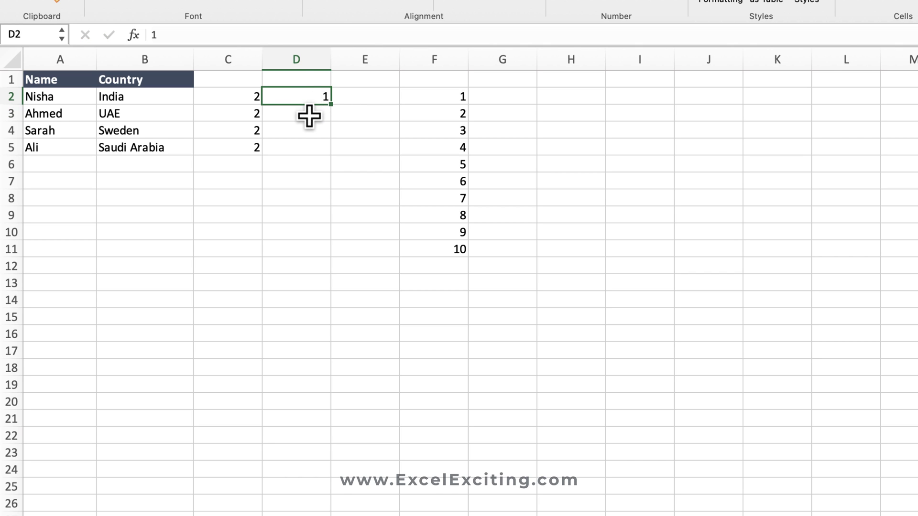
Build =C2+D2+1 in D3 so the second record starts at position 4.
{"action": "left_click", "coordinate": [309, 116]}
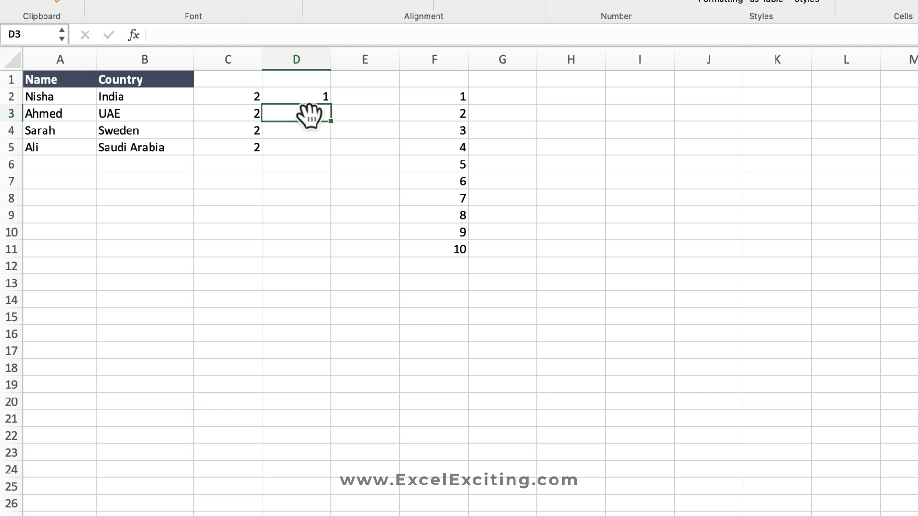
{"action": "type", "text": "="}
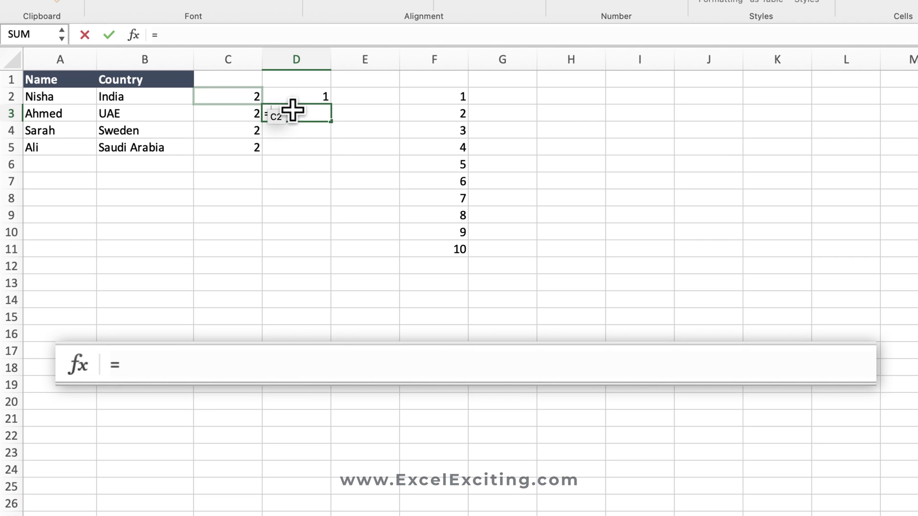
{"action": "left_click", "coordinate": [251, 95]}
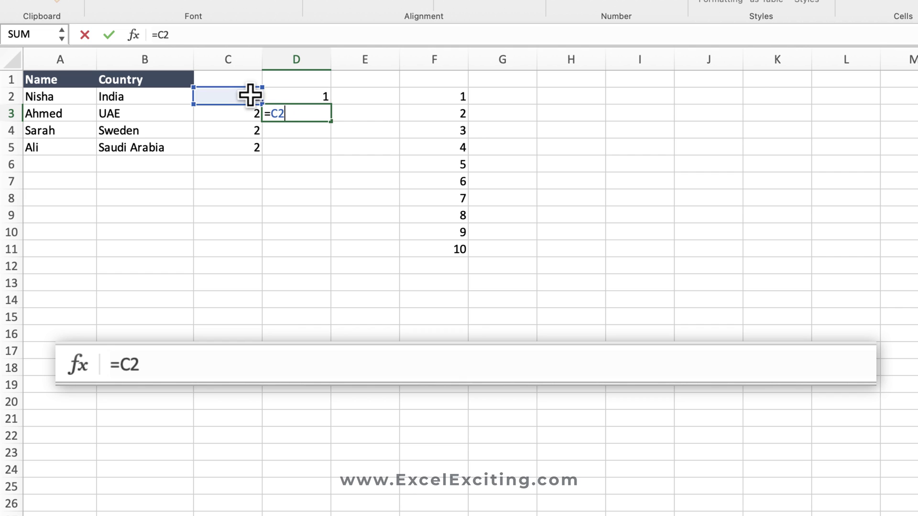
{"action": "type", "text": "+"}
{"action": "left_click", "coordinate": [300, 96]}
{"action": "key", "text": "Return"}
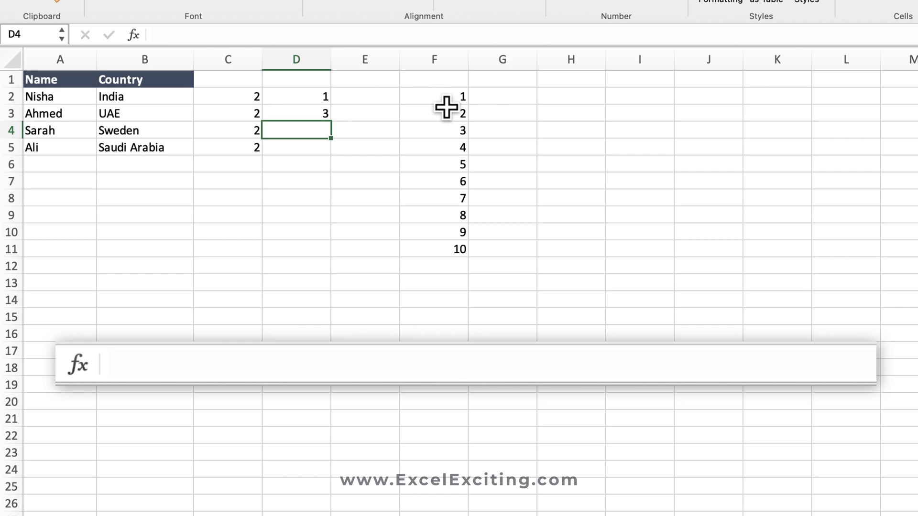
{"action": "left_click", "coordinate": [458, 131]}
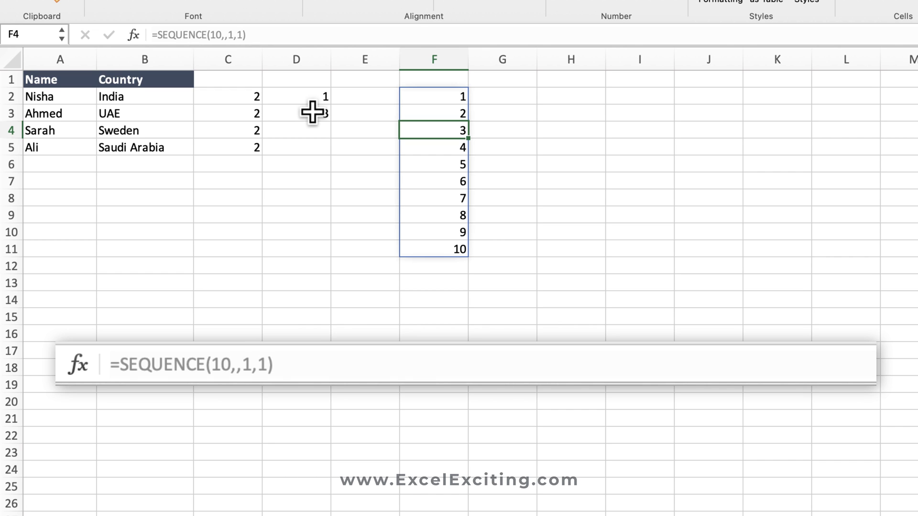
{"action": "left_click", "coordinate": [313, 113]}
{"action": "double_click", "coordinate": [312, 113]}
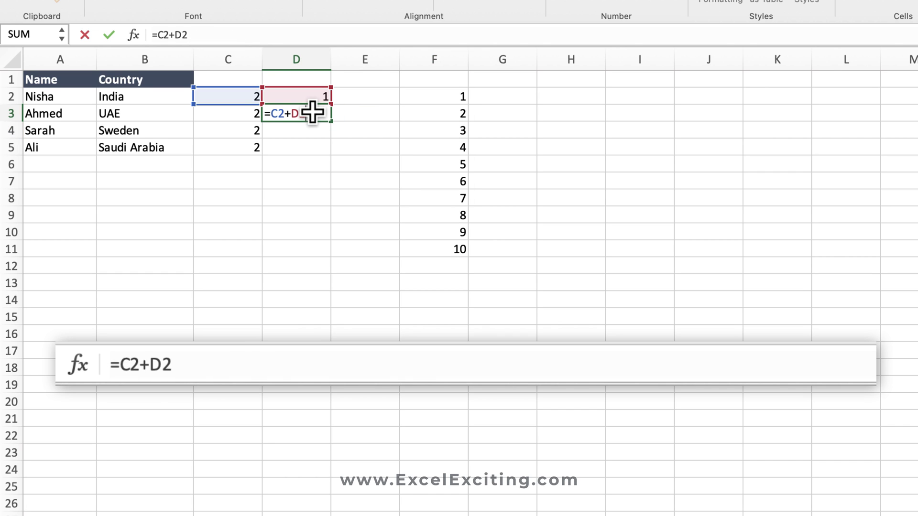
{"action": "type", "text": "+1"}
{"action": "key", "text": "Return"}
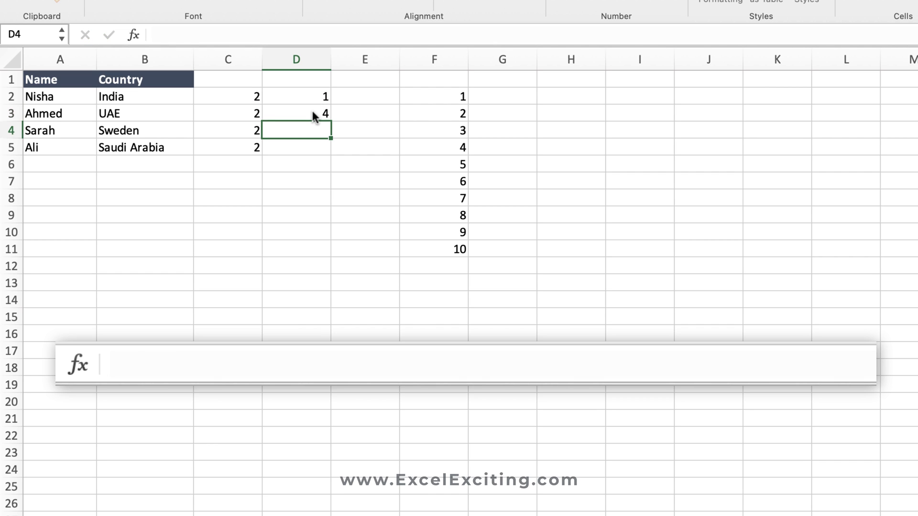
Copy D3's position formula down to D5, giving positions 7 and 10.
{"action": "left_click", "coordinate": [306, 102]}
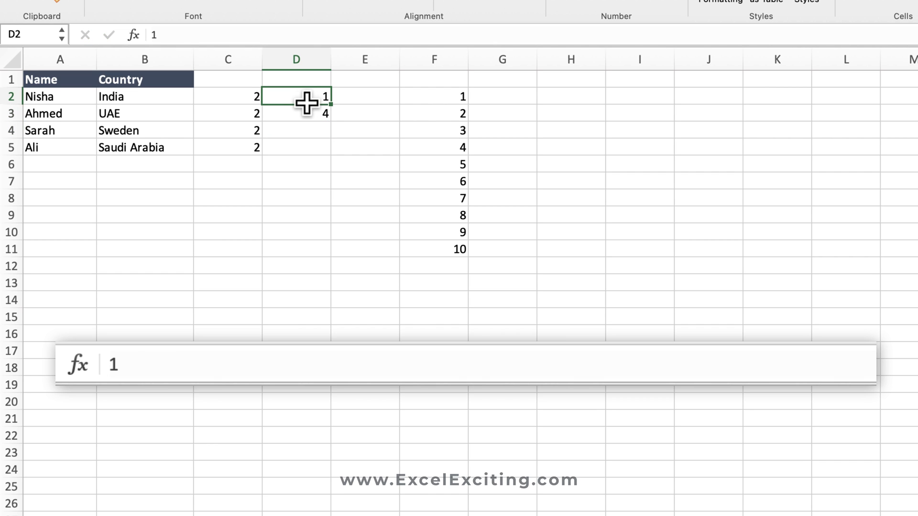
{"action": "left_click", "coordinate": [457, 97]}
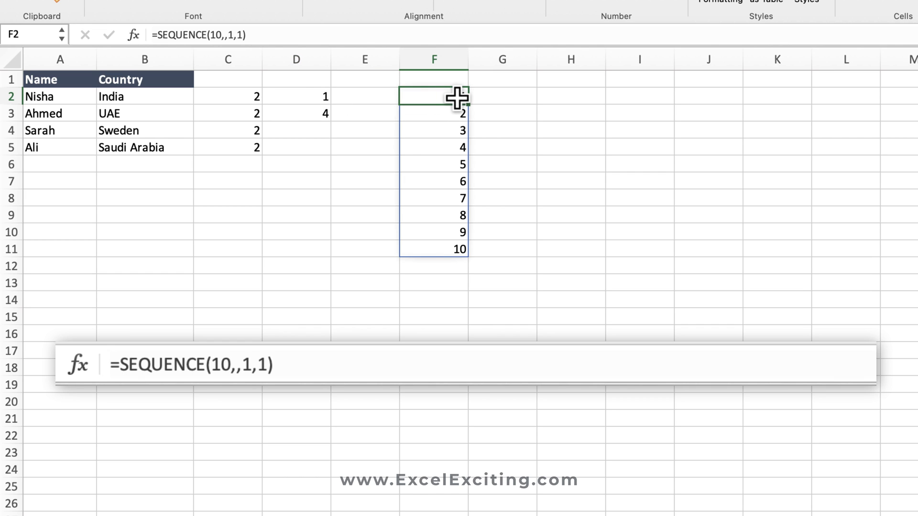
{"action": "left_click", "coordinate": [441, 146]}
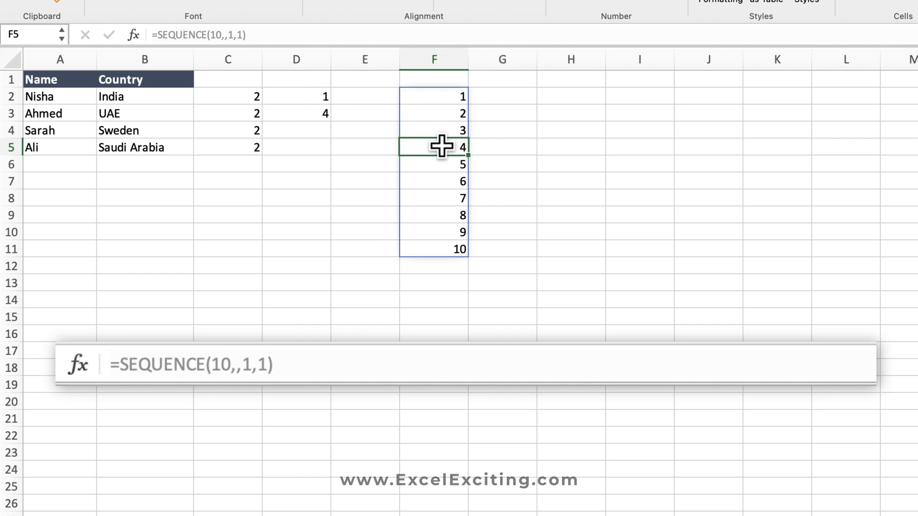
{"action": "left_click", "coordinate": [325, 117]}
{"action": "left_click_drag", "start_coordinate": [328, 119], "coordinate": [324, 153]}
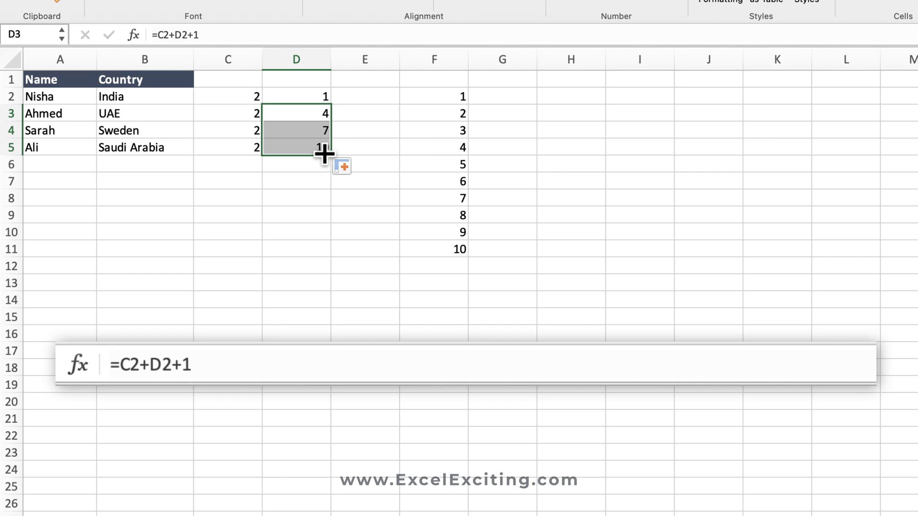
Change Sarah's blank-row count in C4 to 3.
{"action": "left_click", "coordinate": [297, 146]}
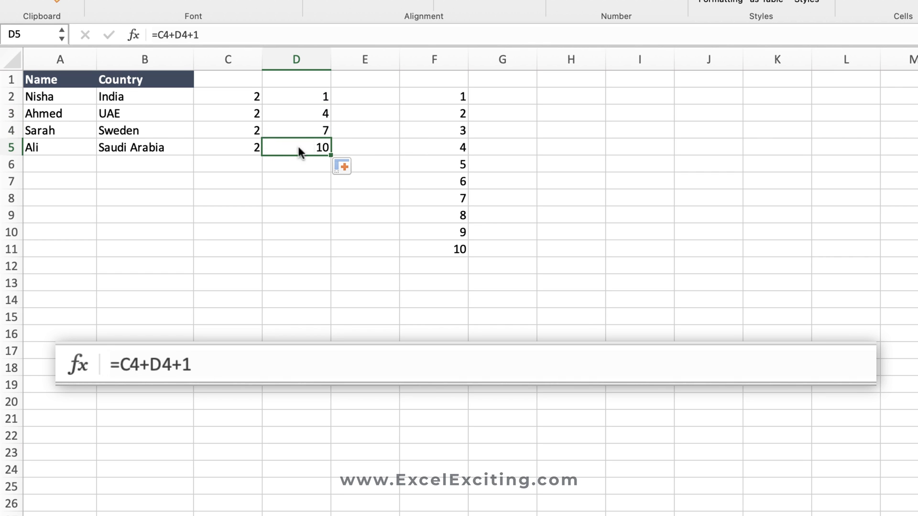
{"action": "left_click", "coordinate": [250, 144]}
{"action": "left_click", "coordinate": [253, 131]}
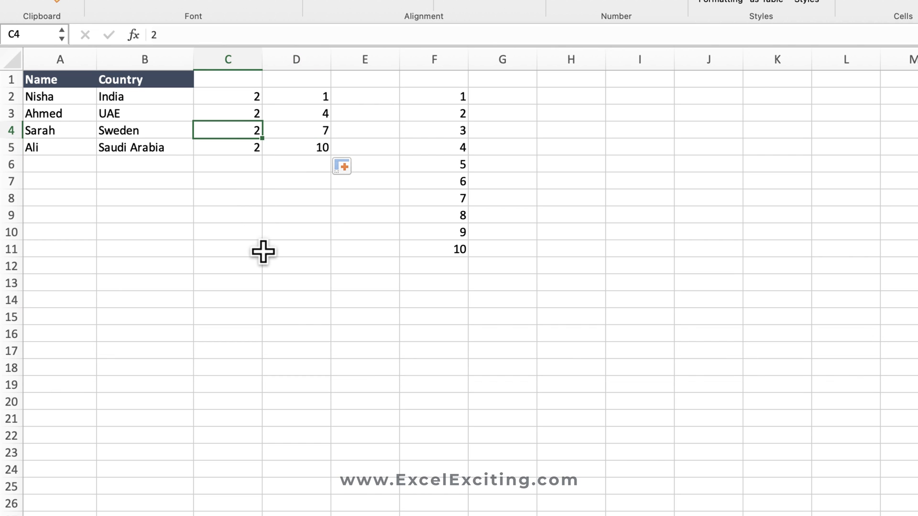
{"action": "key", "text": "F2"}
{"action": "key", "text": "BackSpace"}
{"action": "type", "text": "3"}
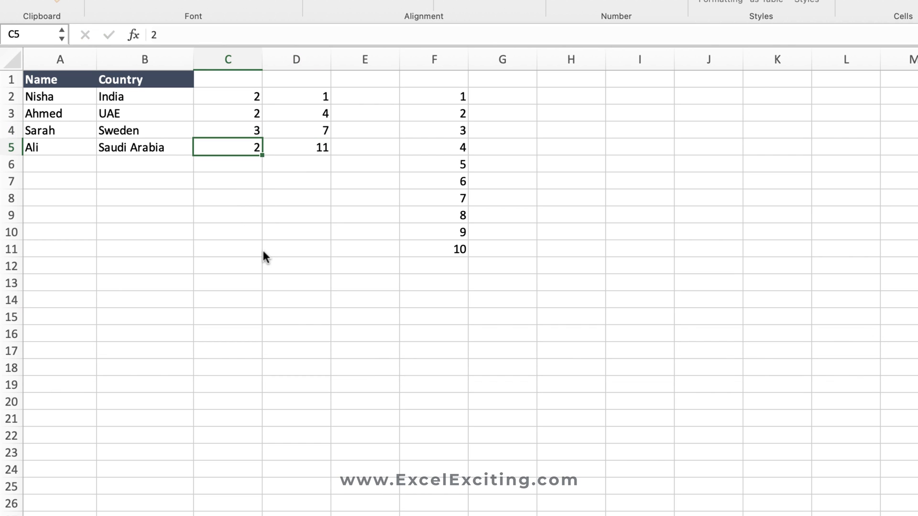
{"action": "key", "text": "Return"}
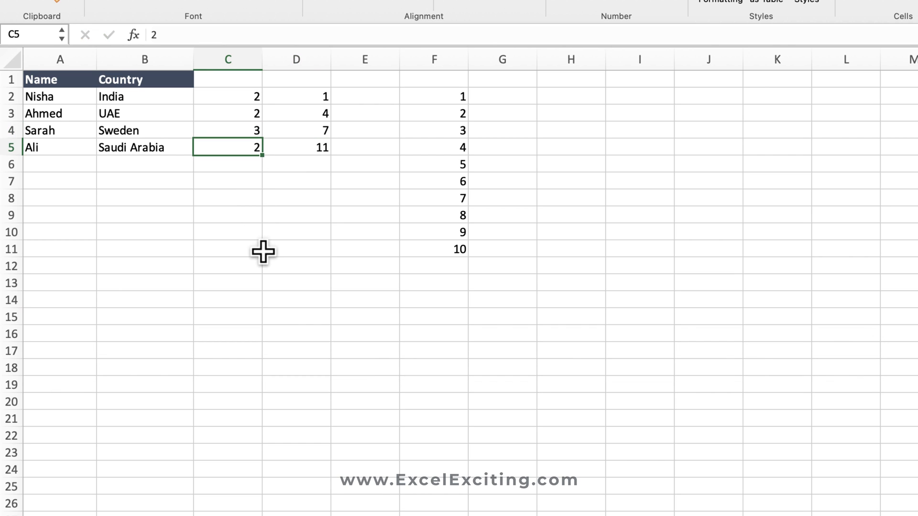
Raise C4 to 4 and then 5, so Ali's position in D5 becomes 13.
{"action": "left_click", "coordinate": [252, 129]}
{"action": "key", "text": "F2"}
{"action": "key", "text": "BackSpace"}
{"action": "type", "text": "4"}
{"action": "key", "text": "Return"}
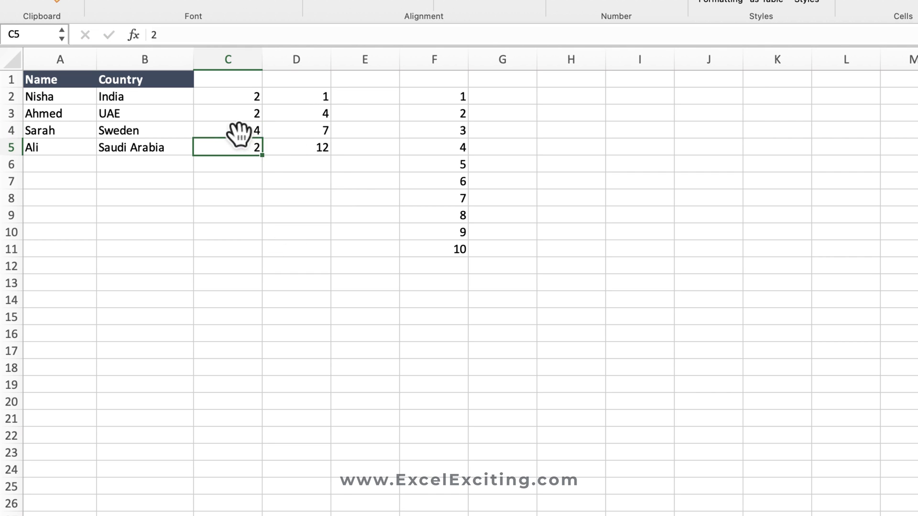
{"action": "left_click", "coordinate": [239, 132]}
{"action": "type", "text": "5"}
{"action": "key", "text": "Return"}
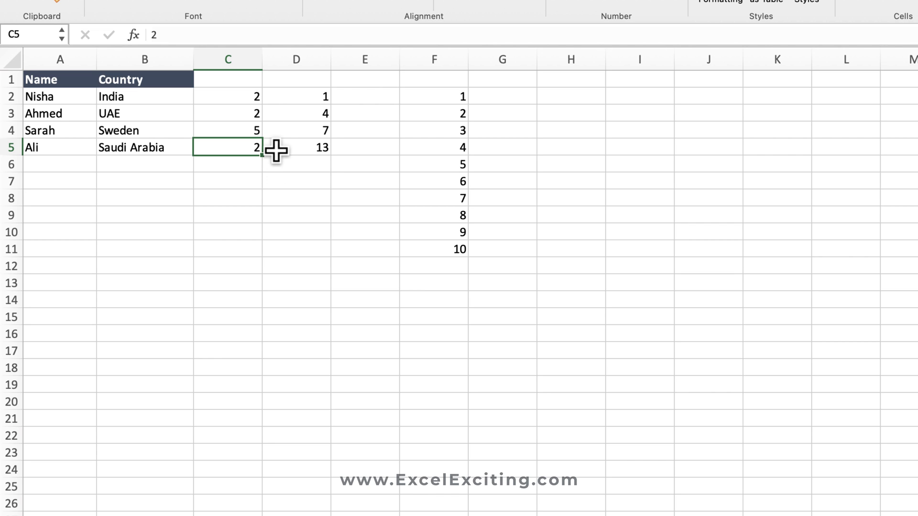
{"action": "left_click", "coordinate": [447, 95]}
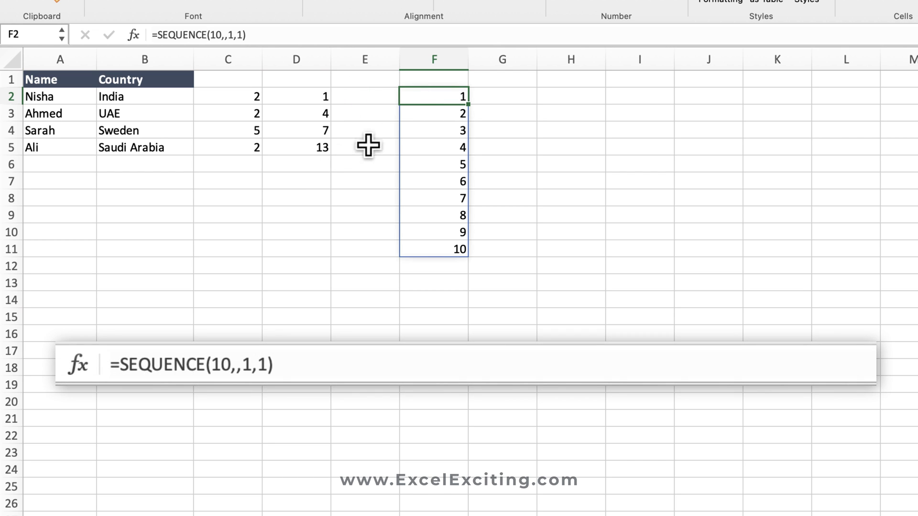
Change F2 to =SEQUENCE(MAX(D2:D5),,1,1) so the numbering follows the largest position.
{"action": "double_click", "coordinate": [441, 95]}
{"action": "left_click", "coordinate": [482, 96]}
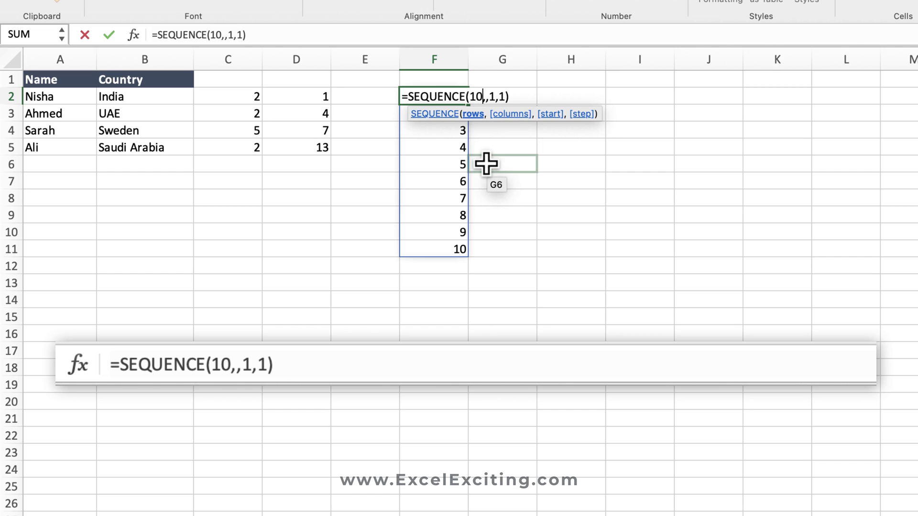
{"action": "key", "text": "BackSpace"}
{"action": "key", "text": "BackSpace"}
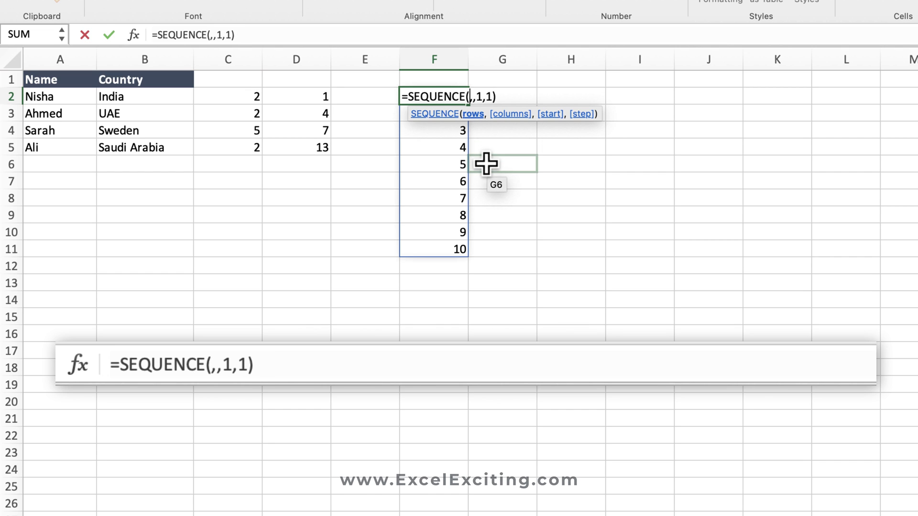
{"action": "type", "text": "ma"}
{"action": "key", "text": "Tab"}
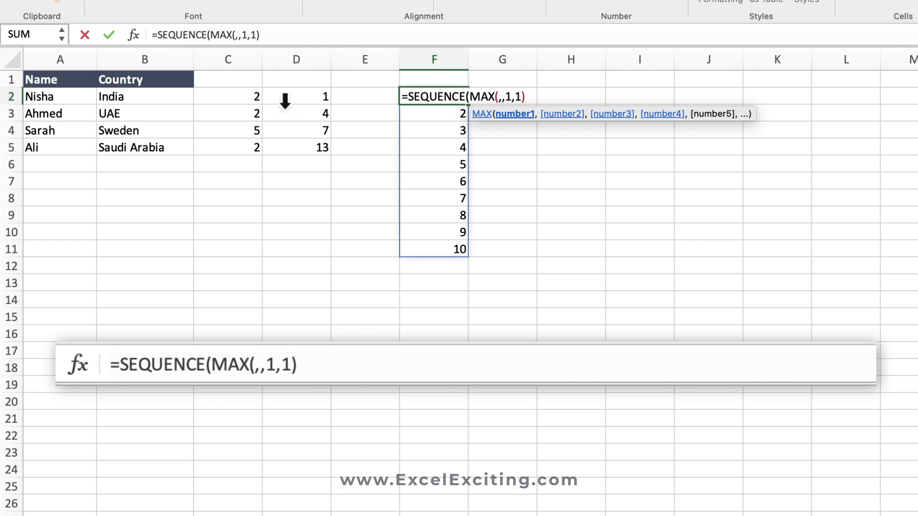
{"action": "left_click_drag", "start_coordinate": [283, 98], "coordinate": [312, 155]}
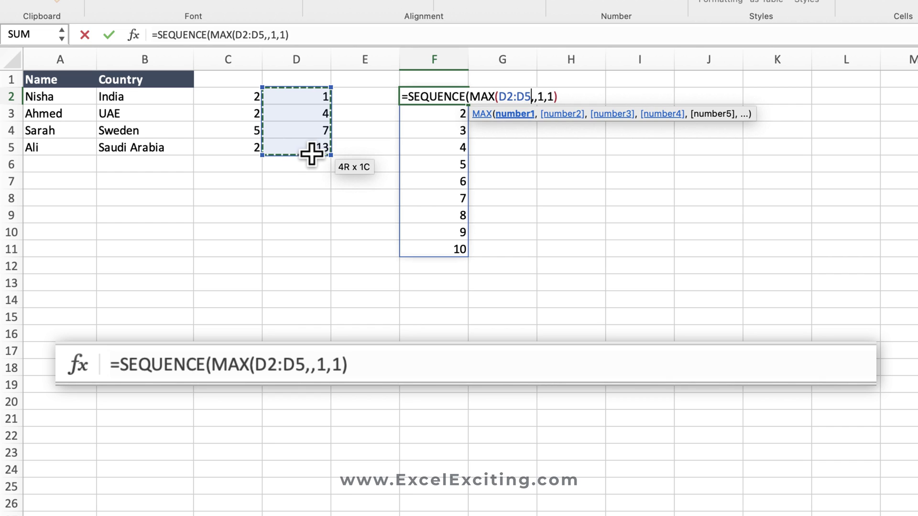
{"action": "type", "text": ")"}
{"action": "key", "text": "Return"}
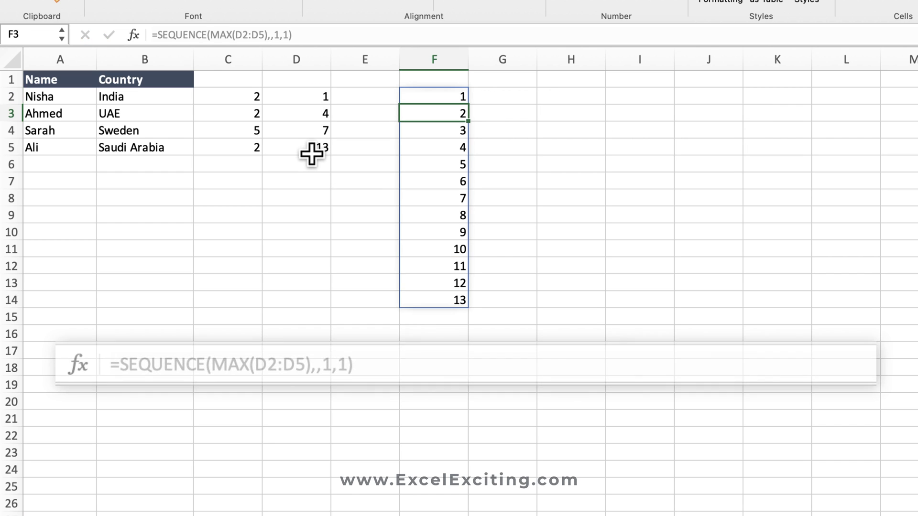
Test C4 with a gap of 10, then set it back to 4.
{"action": "left_click", "coordinate": [258, 134]}
{"action": "type", "text": "10"}
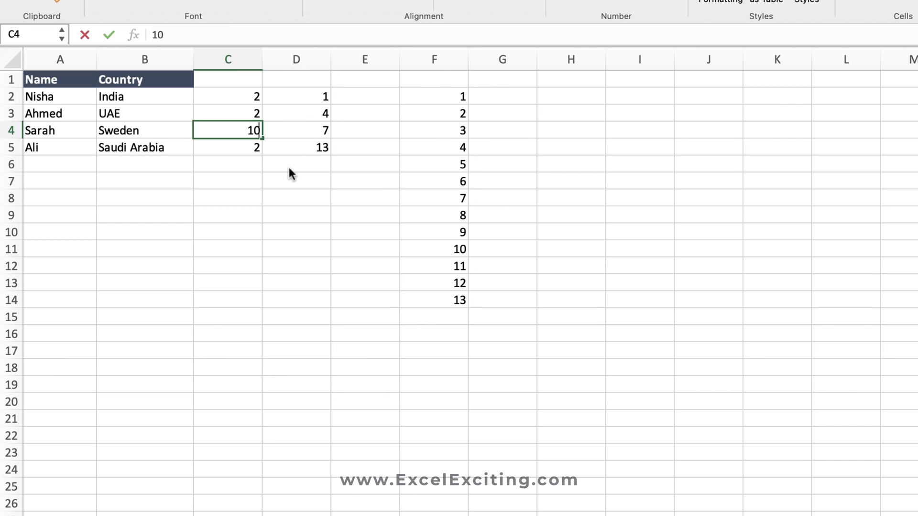
{"action": "key", "text": "Return"}
{"action": "key", "text": "Up"}
{"action": "type", "text": "4"}
{"action": "key", "text": "Return"}
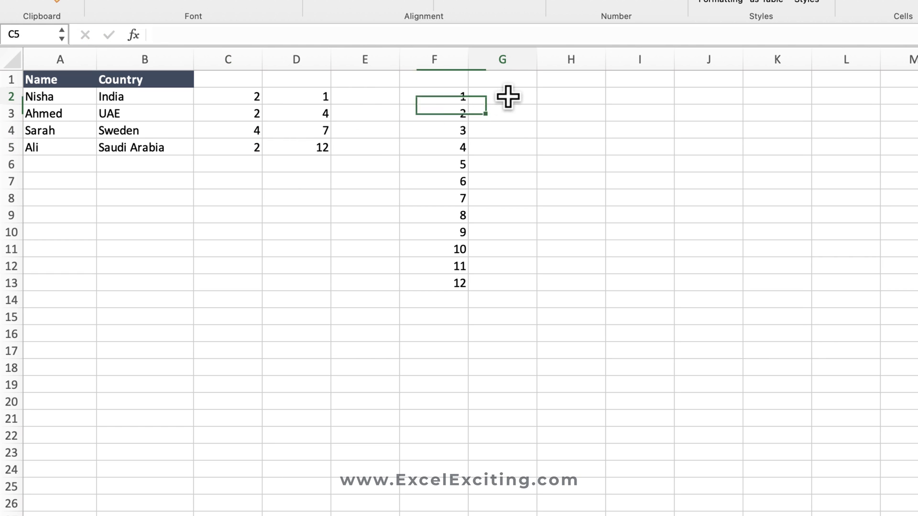
{"action": "left_click", "coordinate": [508, 96]}
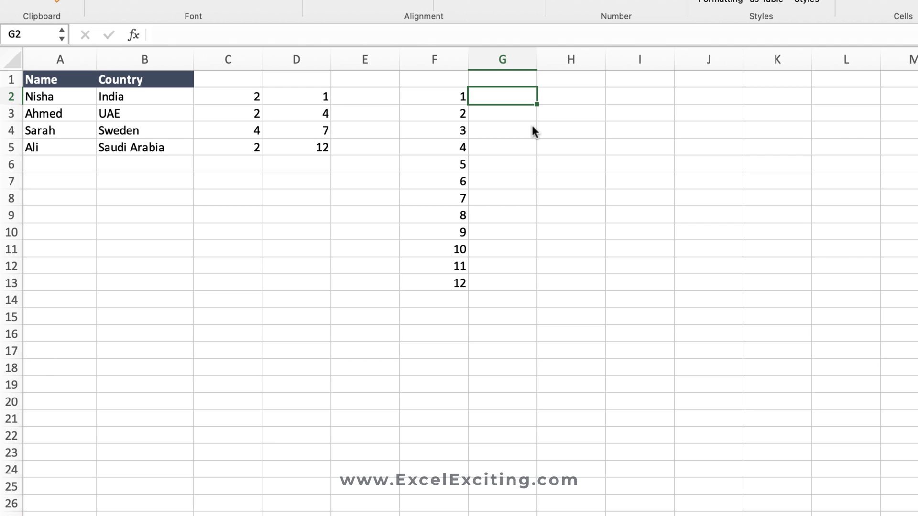
Enter =XMATCH(F2#,$D$2:$D$5) in G2, giving record numbers 1–4 and #N/A elsewhere.
{"action": "type", "text": "=x"}
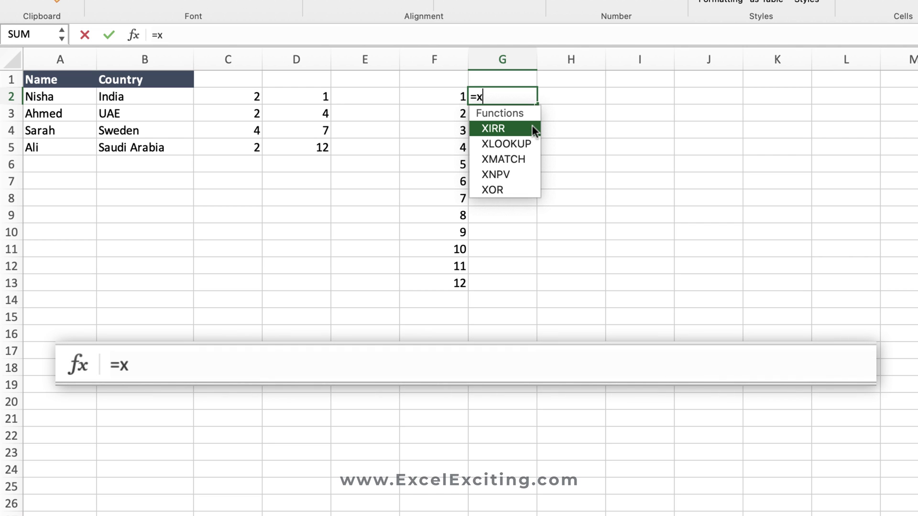
{"action": "key", "text": "Down"}
{"action": "key", "text": "Down"}
{"action": "key", "text": "Tab"}
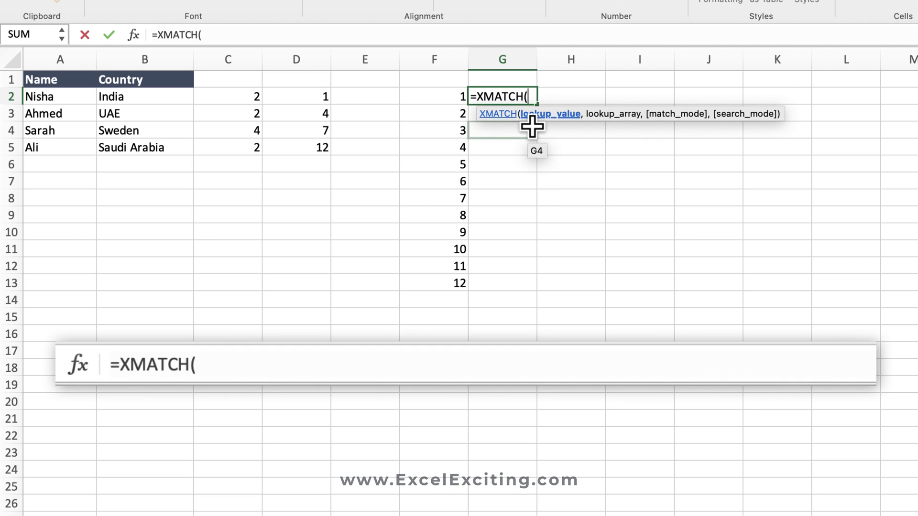
{"action": "left_click", "coordinate": [430, 97]}
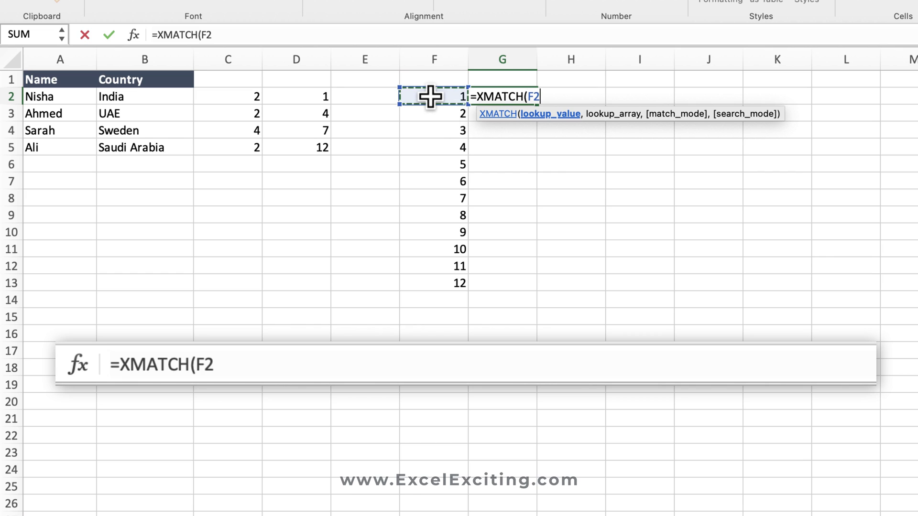
{"action": "type", "text": "#"}
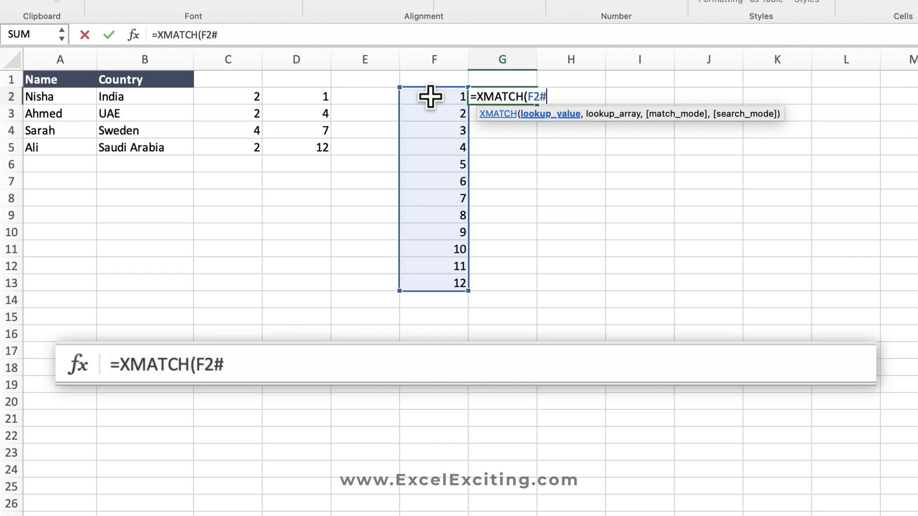
{"action": "type", "text": ","}
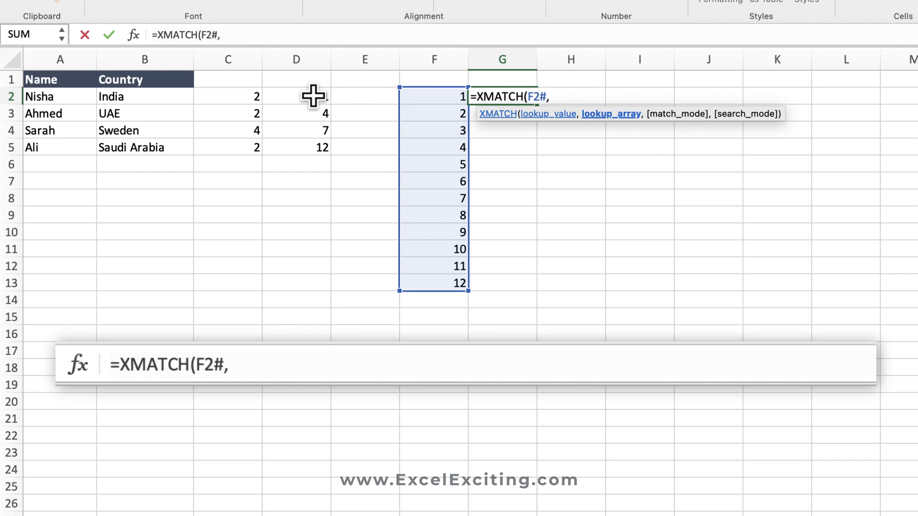
{"action": "left_click_drag", "start_coordinate": [313, 96], "coordinate": [310, 143]}
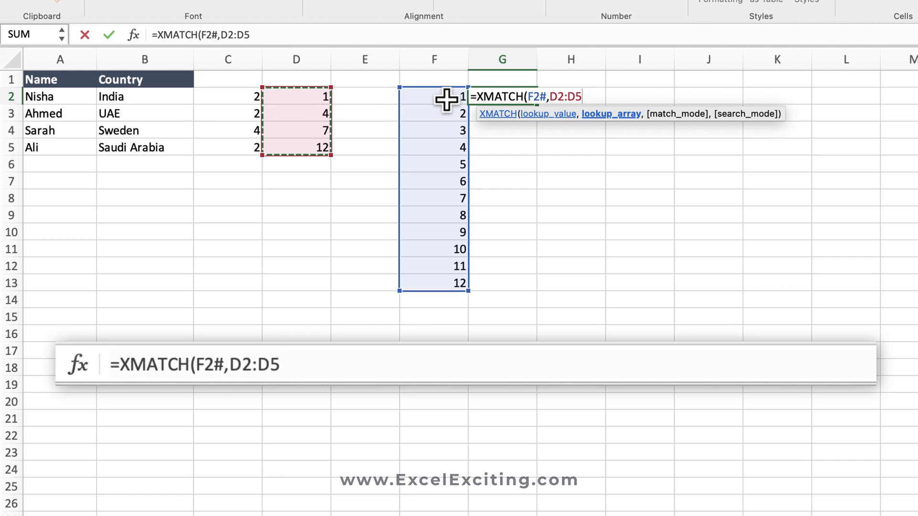
{"action": "key", "text": "F4"}
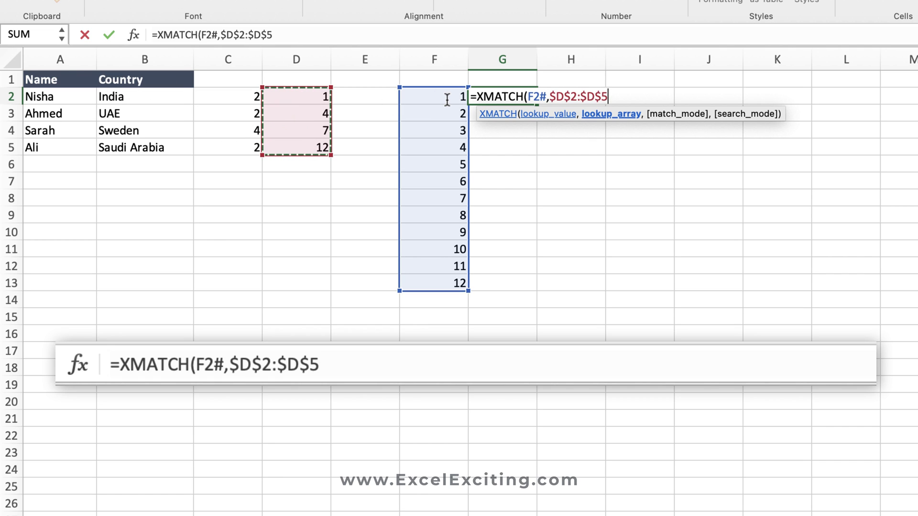
{"action": "type", "text": ","}
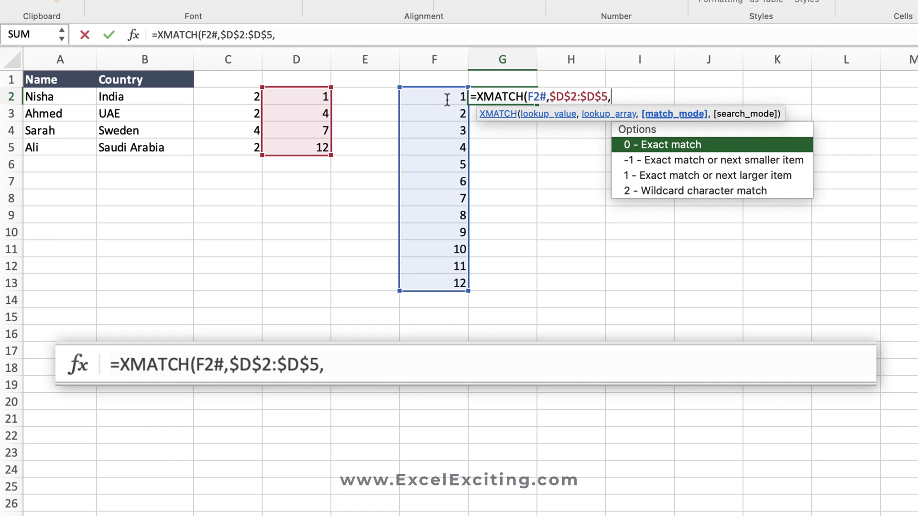
{"action": "key", "text": "BackSpace"}
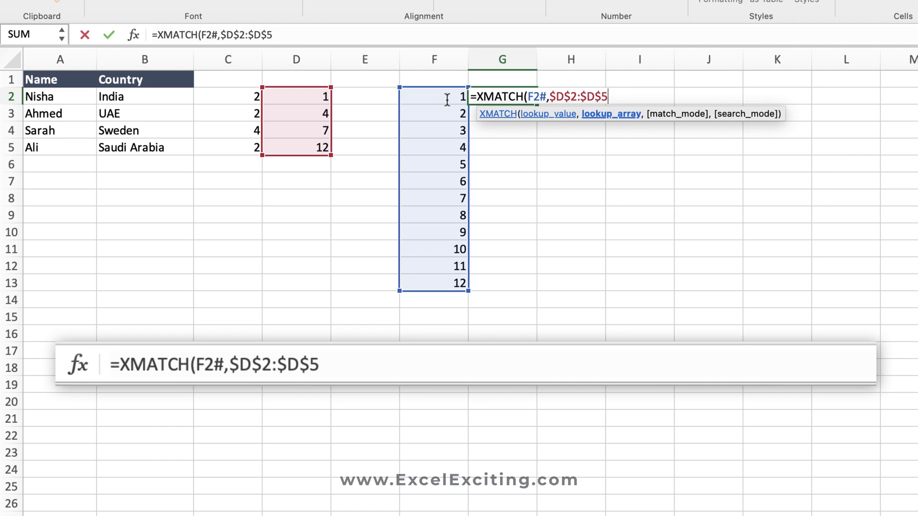
{"action": "type", "text": ")"}
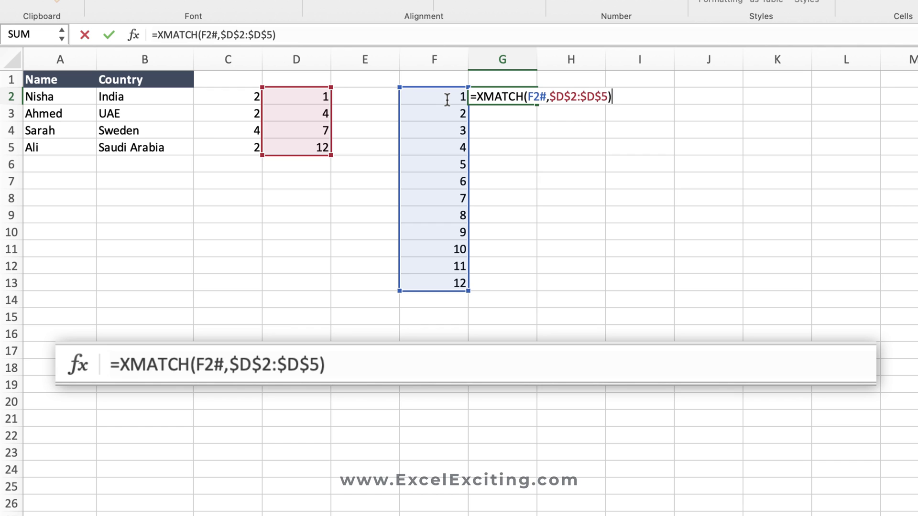
{"action": "key", "text": "Return"}
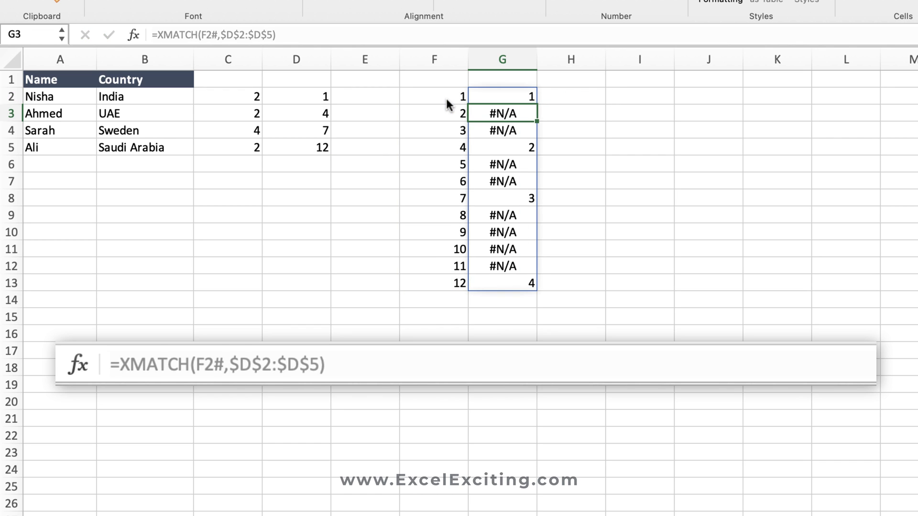
{"action": "left_click", "coordinate": [503, 100]}
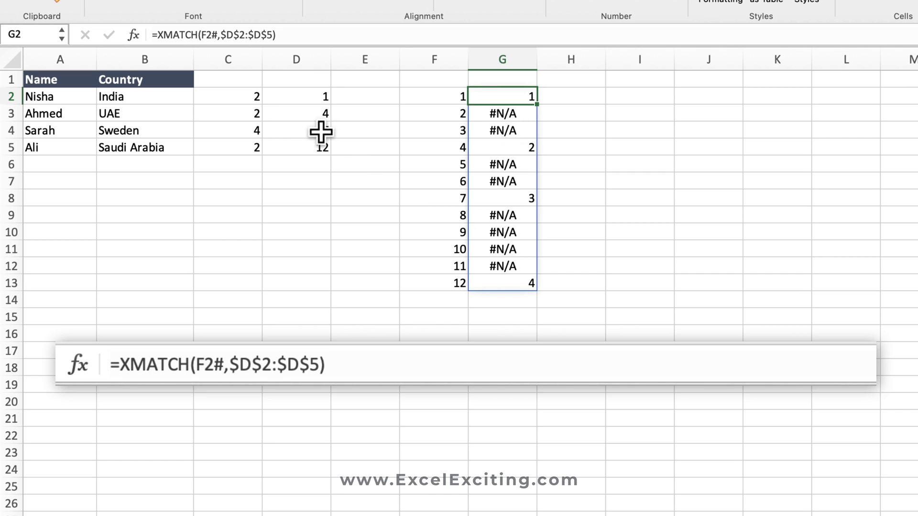
Rewrite G2 as =INDEX($A$2:$B$5,XMATCH(F2#,$D$2:$D$5)), returning #REF! and #N/A.
{"action": "double_click", "coordinate": [484, 96]}
{"action": "left_click", "coordinate": [478, 97]}
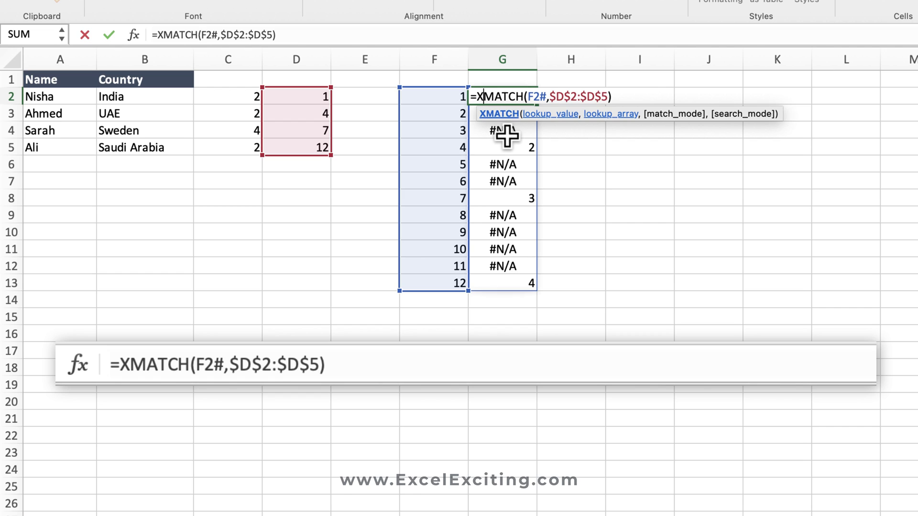
{"action": "key", "text": "shift+End"}
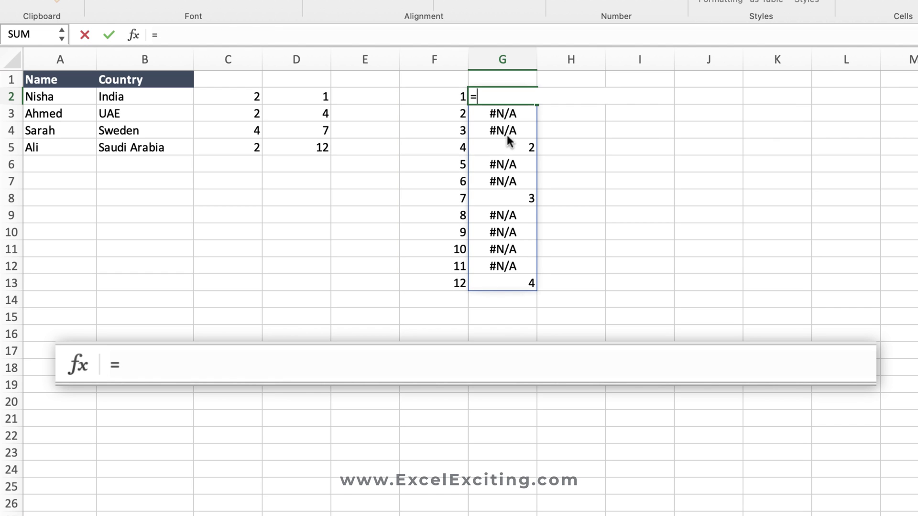
{"action": "type", "text": "ind"}
{"action": "key", "text": "Tab"}
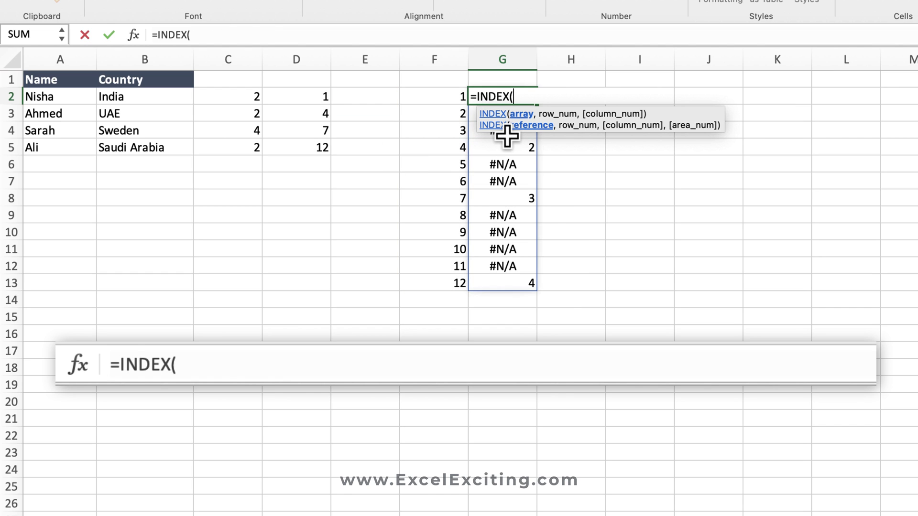
{"action": "left_click_drag", "start_coordinate": [61, 96], "coordinate": [163, 147]}
{"action": "key", "text": "F4"}
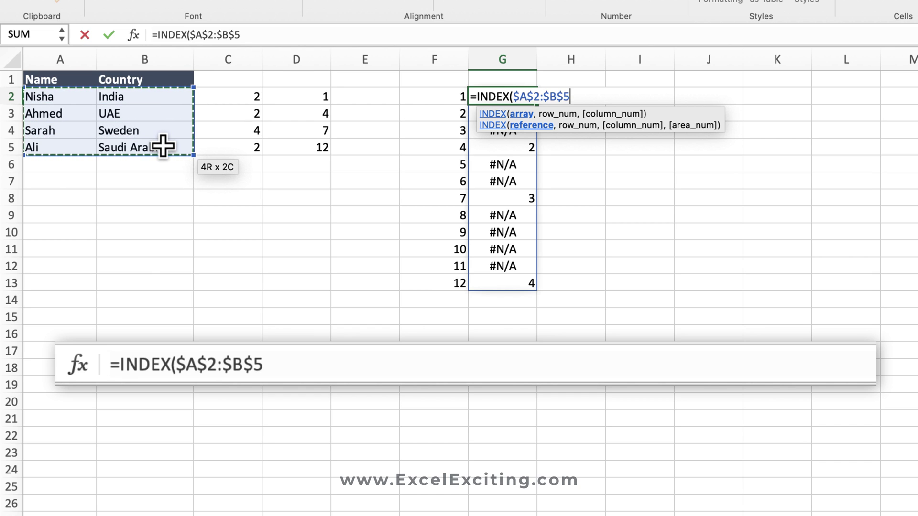
{"action": "type", "text": ","}
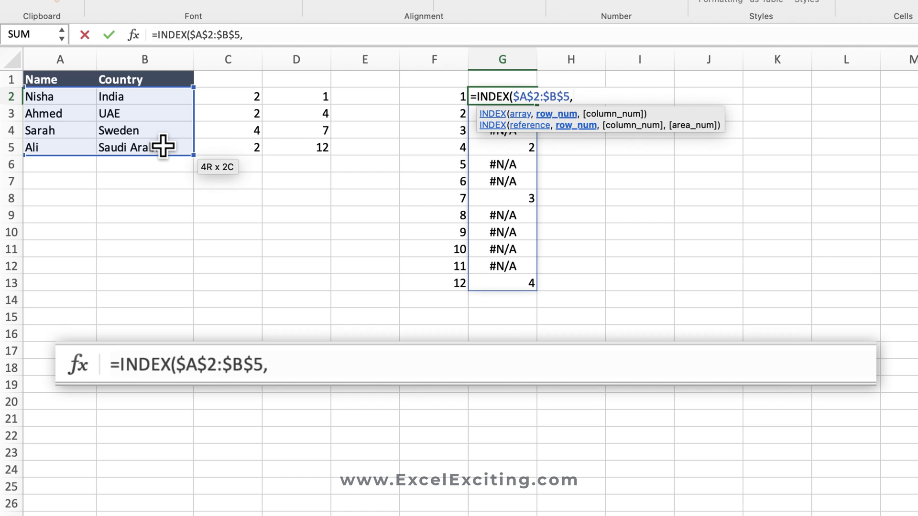
{"action": "type", "text": "XMATCH(F2#,$D$2:$D$5)"}
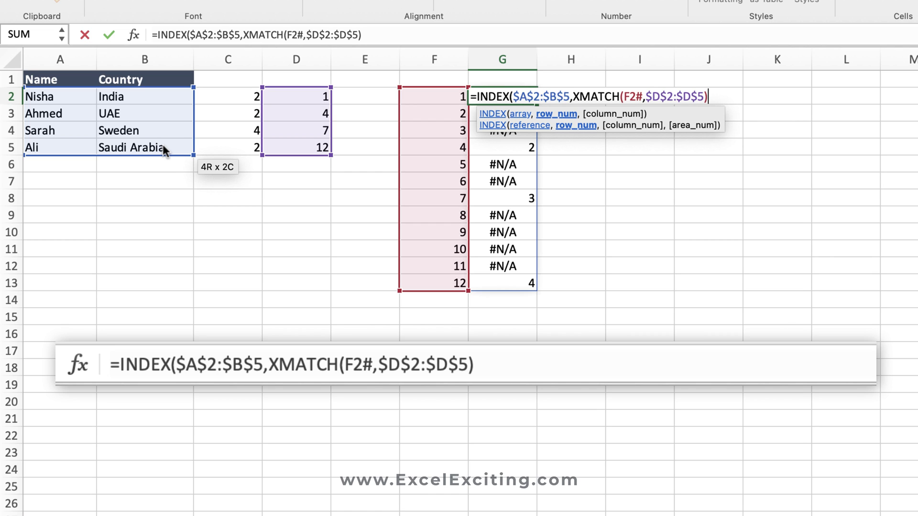
{"action": "type", "text": ")"}
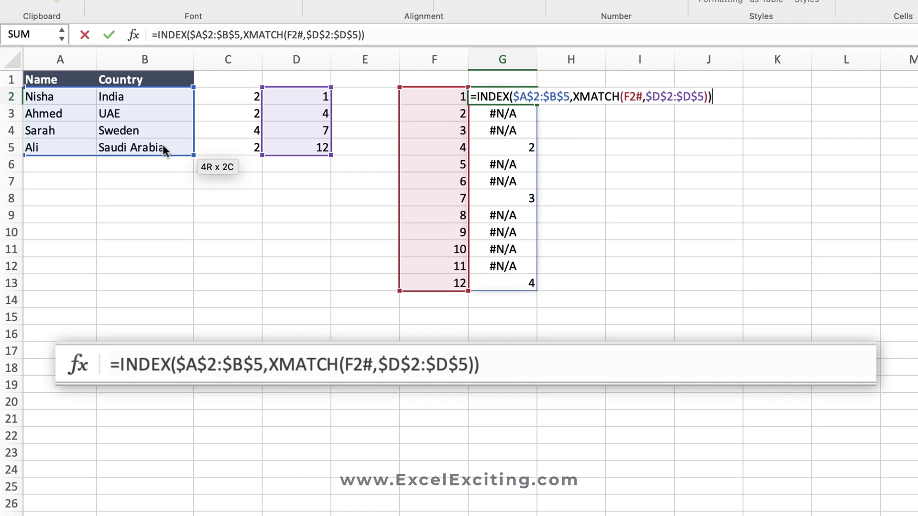
{"action": "key", "text": "Return"}
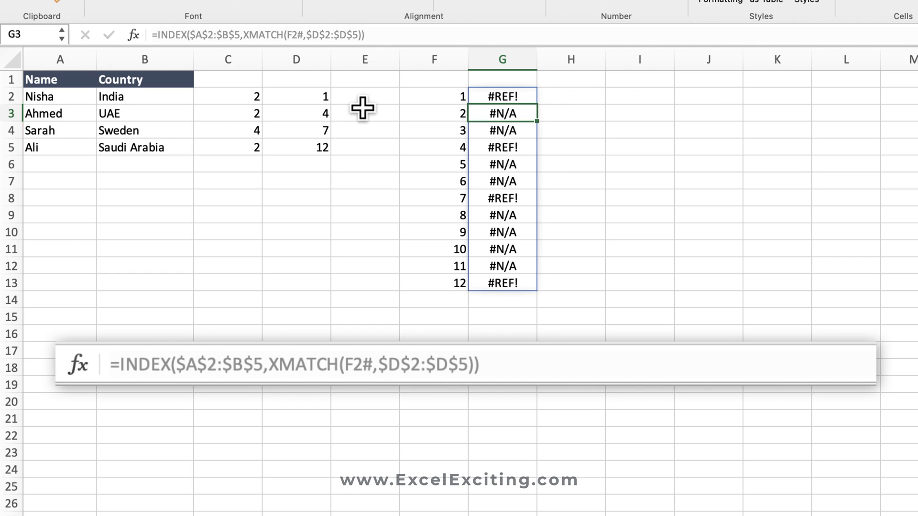
{"action": "left_click", "coordinate": [503, 77]}
{"action": "double_click", "coordinate": [522, 96]}
{"action": "key", "text": "Escape"}
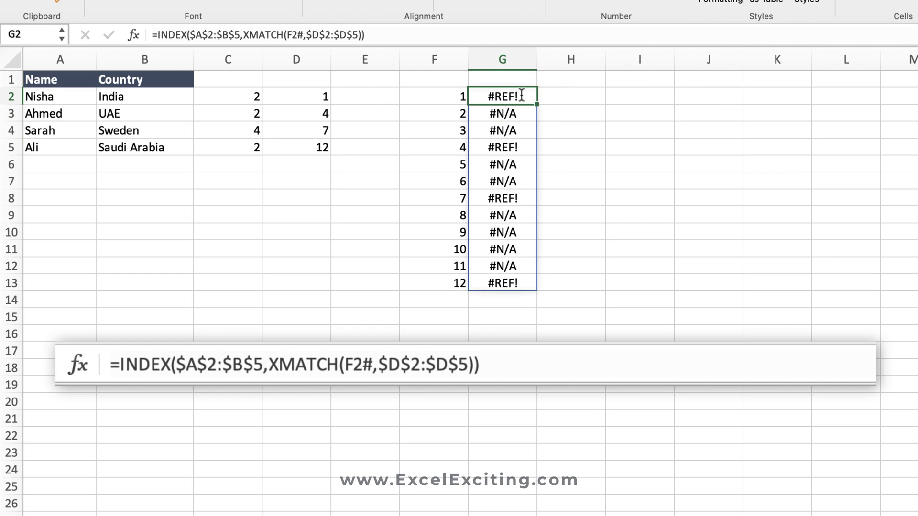
{"action": "double_click", "coordinate": [522, 96]}
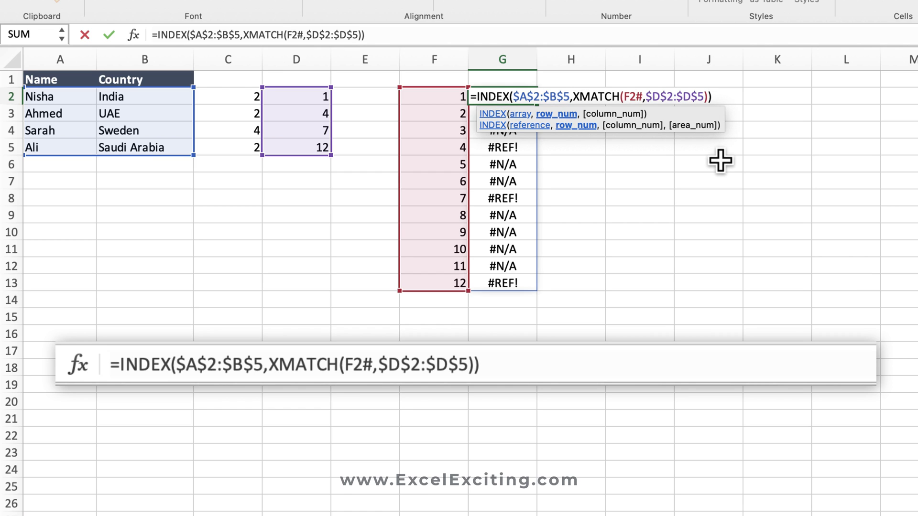
Add {1,2} as INDEX's column argument in G2 so names and countries spill across G:H.
{"action": "type", "text": ","}
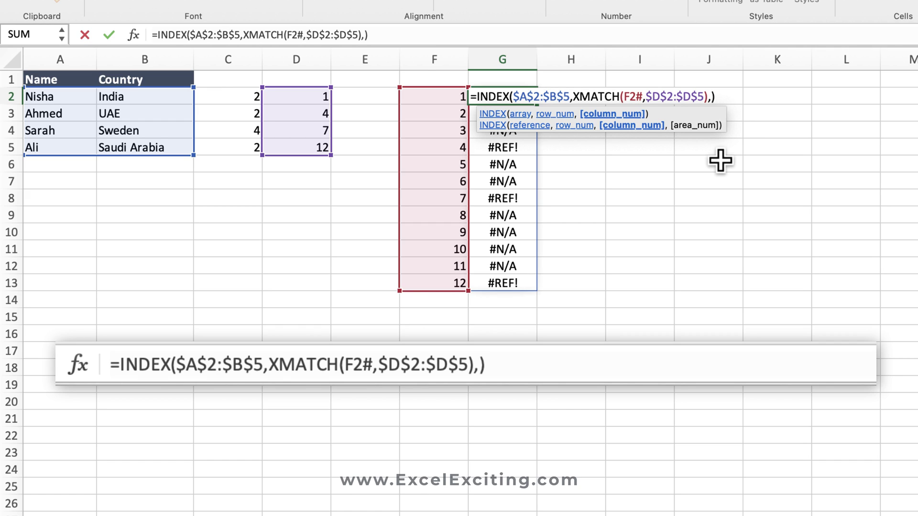
{"action": "type", "text": "{"}
{"action": "type", "text": "1,2"}
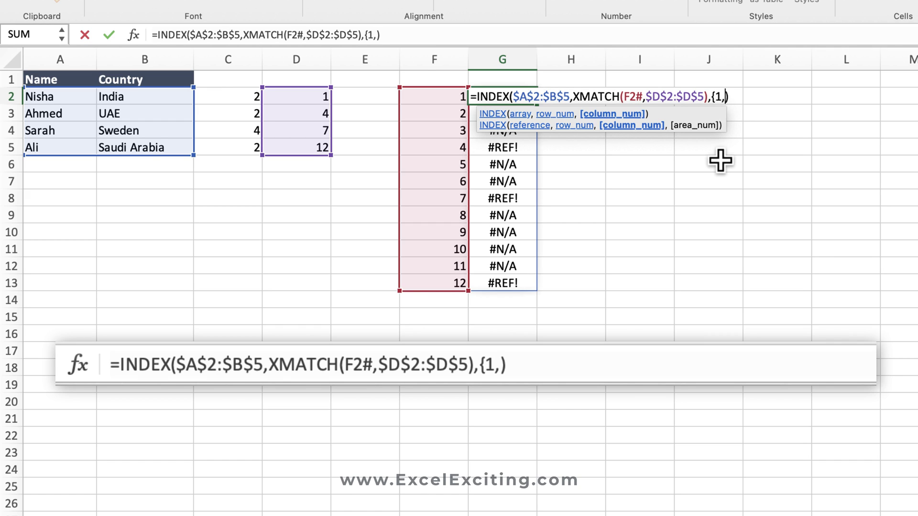
{"action": "type", "text": "}"}
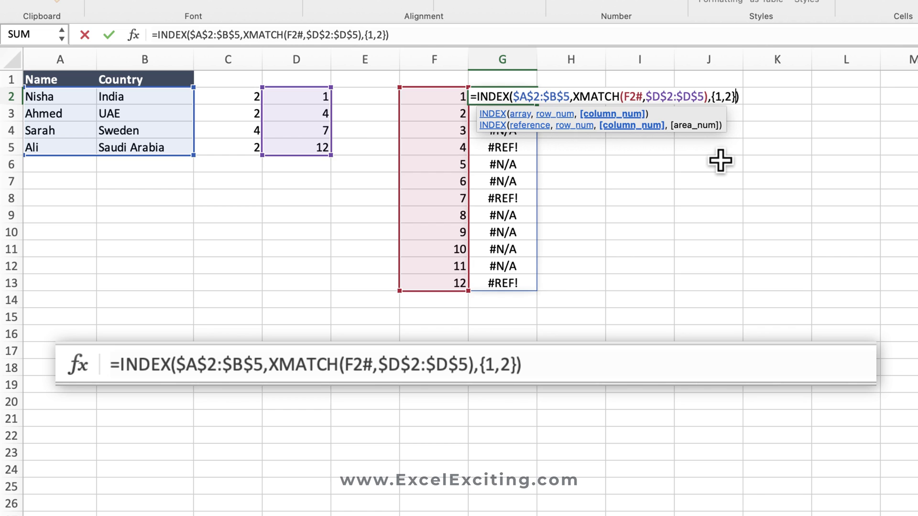
{"action": "key", "text": "Return"}
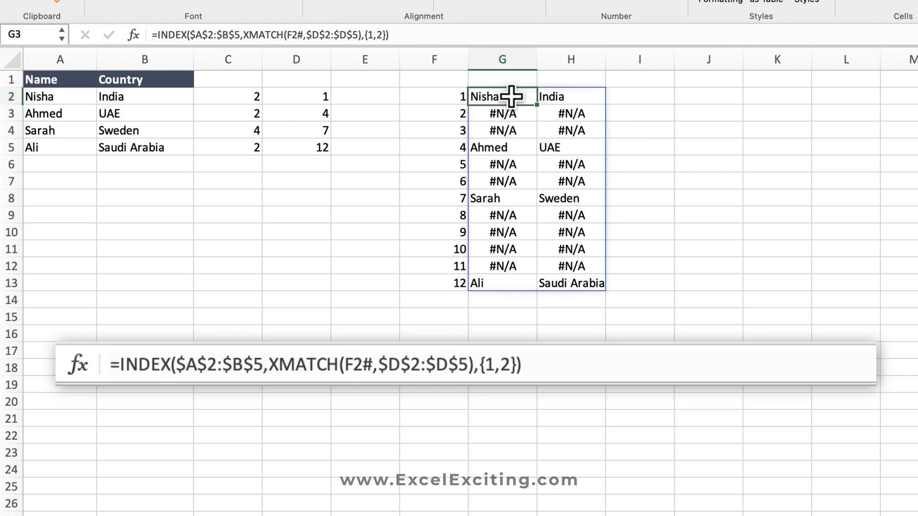
{"action": "double_click", "coordinate": [512, 96]}
Replace the {1,2} column list in G2 with COLUMN($A$1:$B$1).
{"action": "key", "text": "End"}
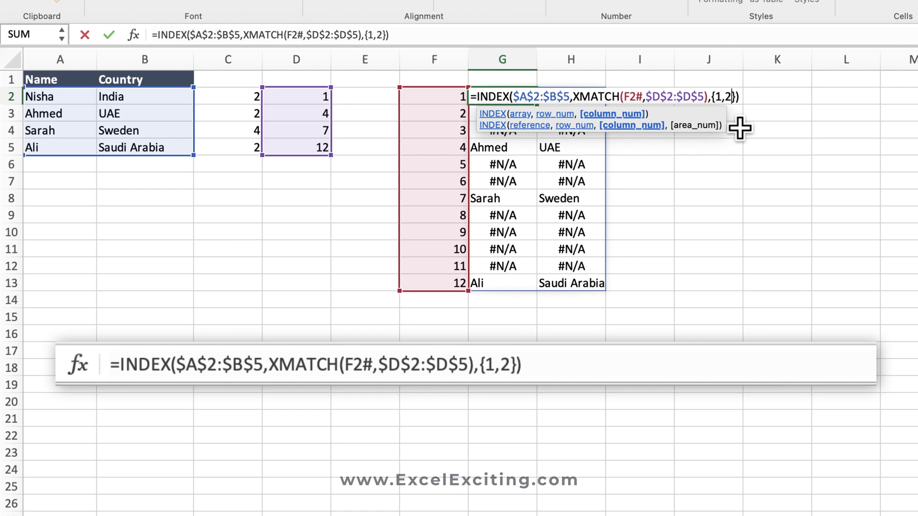
{"action": "key", "text": "BackSpace"}
{"action": "key", "text": "BackSpace"}
{"action": "key", "text": "BackSpace"}
{"action": "key", "text": "BackSpace"}
{"action": "key", "text": "BackSpace"}
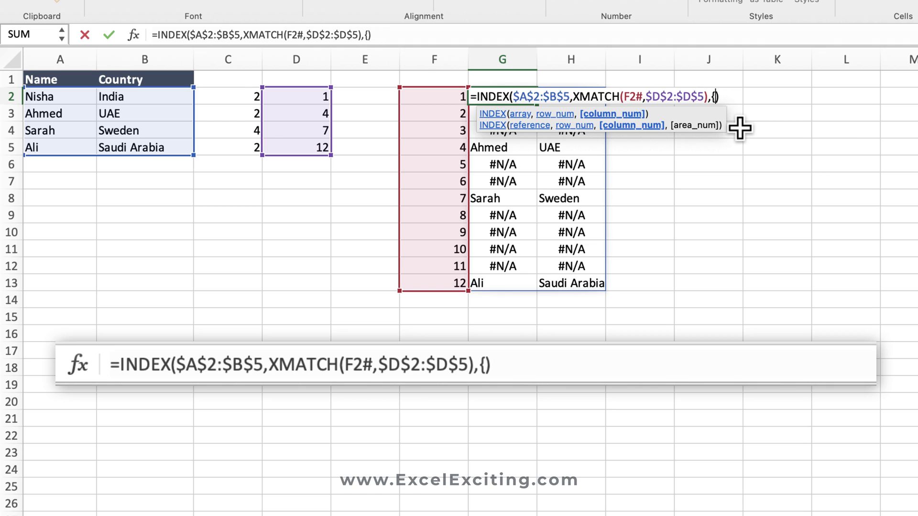
{"action": "type", "text": "col"}
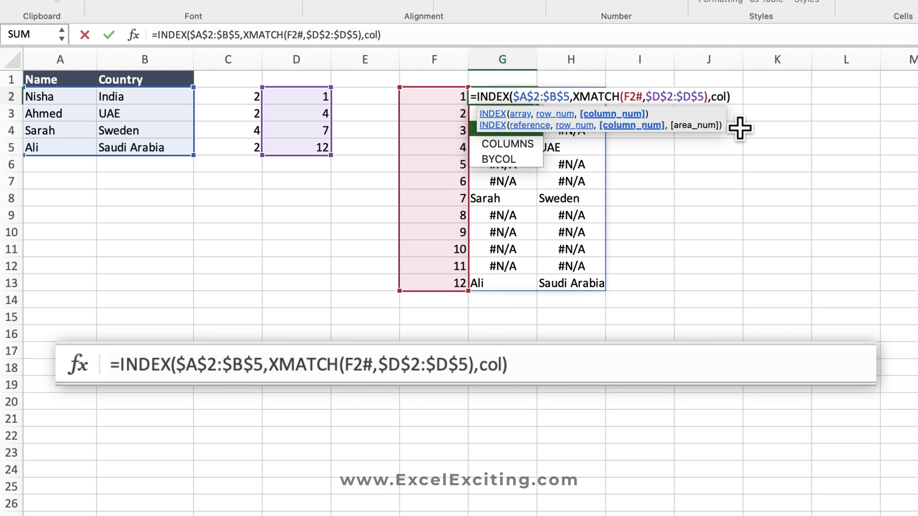
{"action": "key", "text": "Tab"}
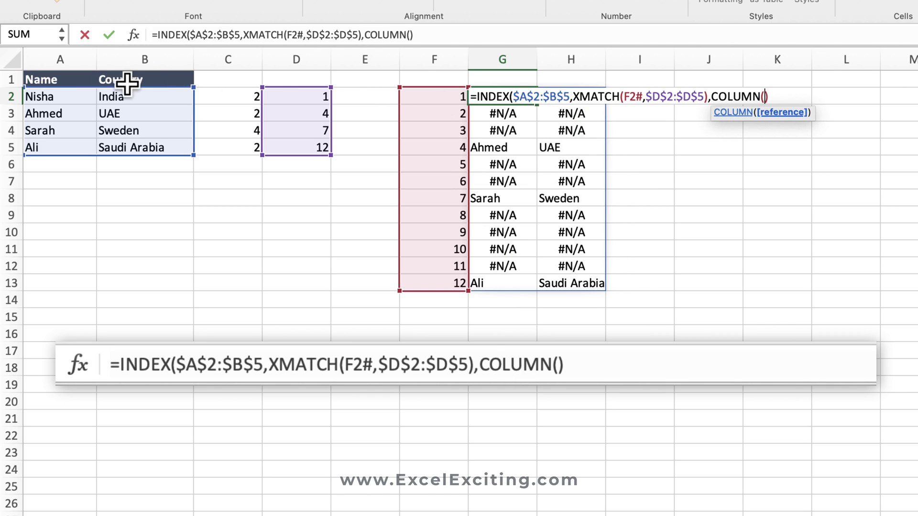
{"action": "left_click_drag", "start_coordinate": [65, 80], "coordinate": [153, 76]}
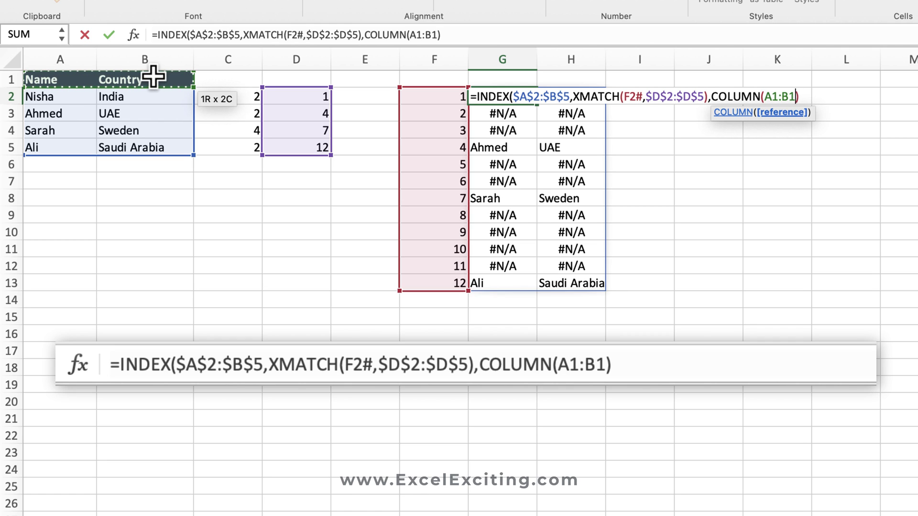
{"action": "key", "text": "F4"}
{"action": "type", "text": ")"}
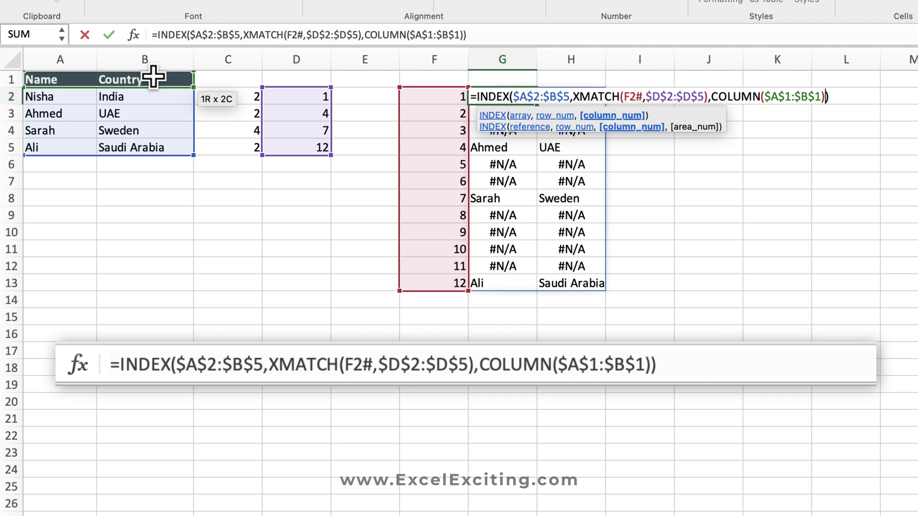
{"action": "key", "text": "Return"}
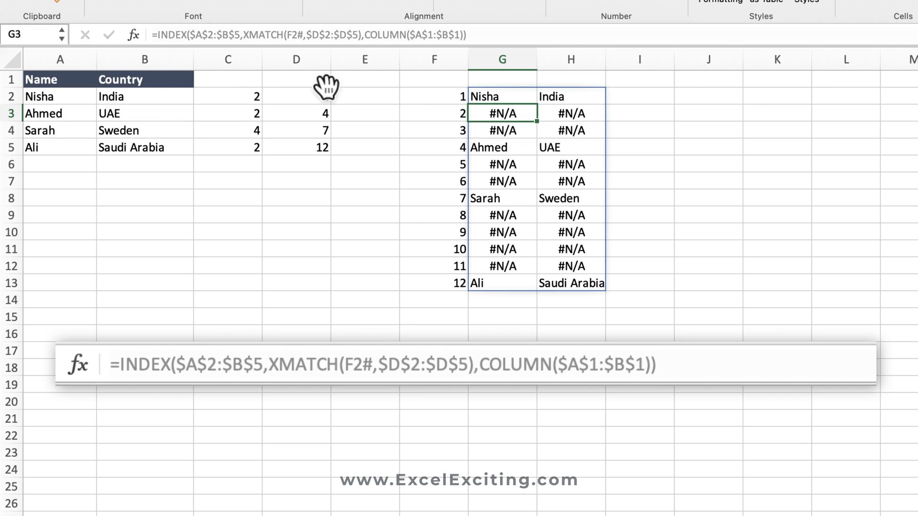
{"action": "left_click", "coordinate": [499, 97]}
{"action": "double_click", "coordinate": [498, 98]}
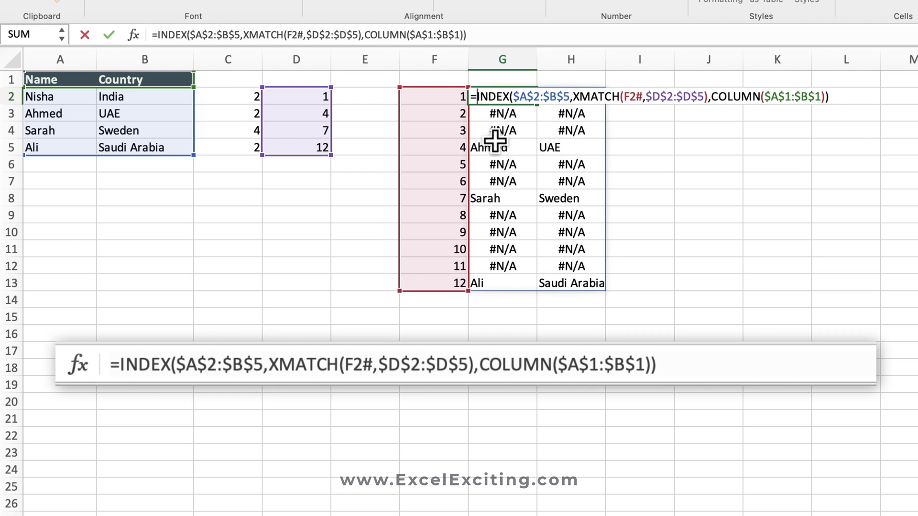
Wrap G2's formula in IFERROR(...,"") so the gaps between records show blank.
{"action": "type", "text": "if"}
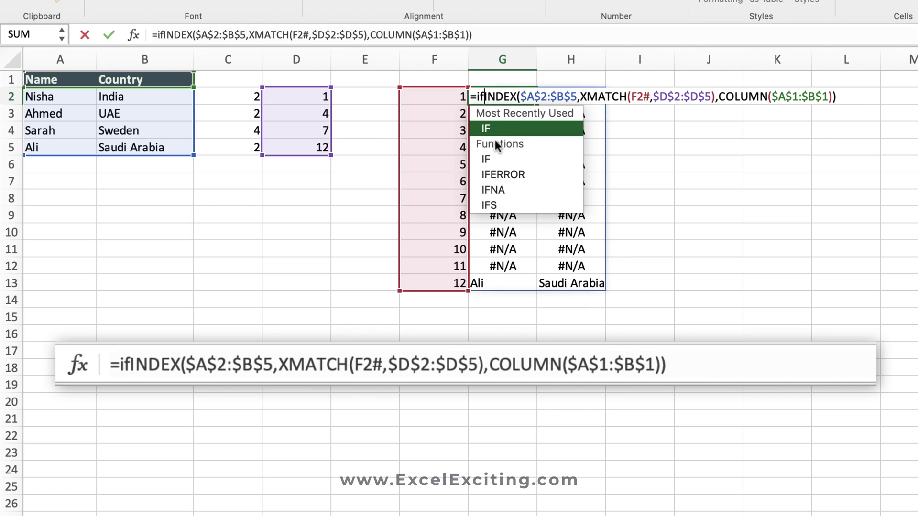
{"action": "key", "text": "Down"}
{"action": "key", "text": "Down"}
{"action": "key", "text": "Down"}
{"action": "key", "text": "Up"}
{"action": "key", "text": "Tab"}
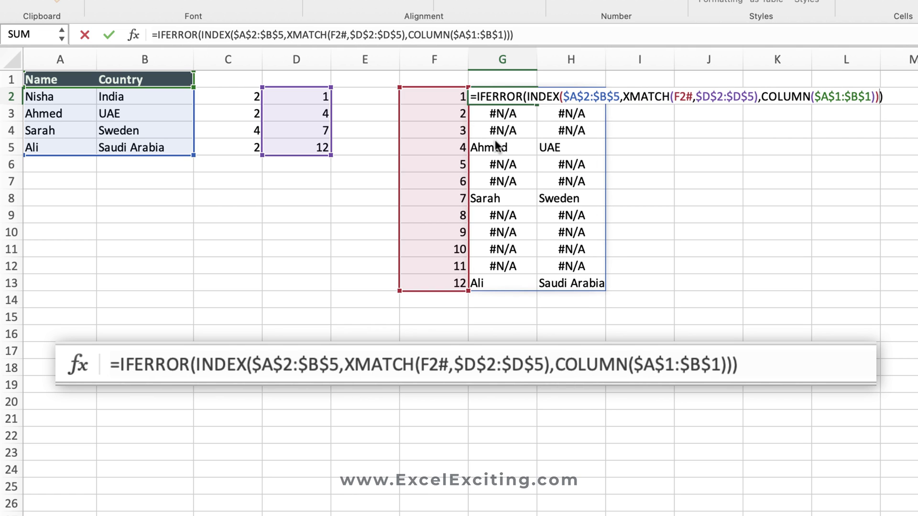
{"action": "key", "text": "End"}
{"action": "type", "text": ",\"\""}
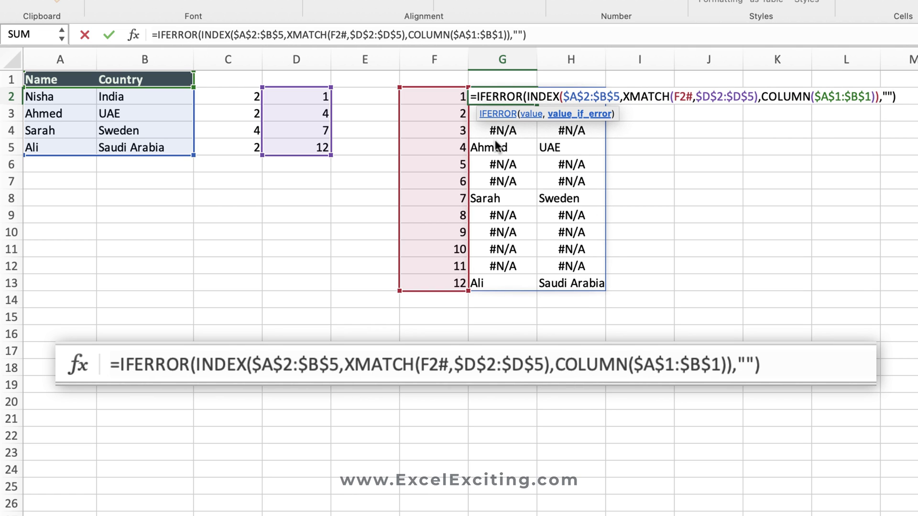
{"action": "key", "text": "Right"}
{"action": "key", "text": "Left"}
{"action": "key", "text": "Left"}
{"action": "key", "text": "Left"}
{"action": "key", "text": "Left"}
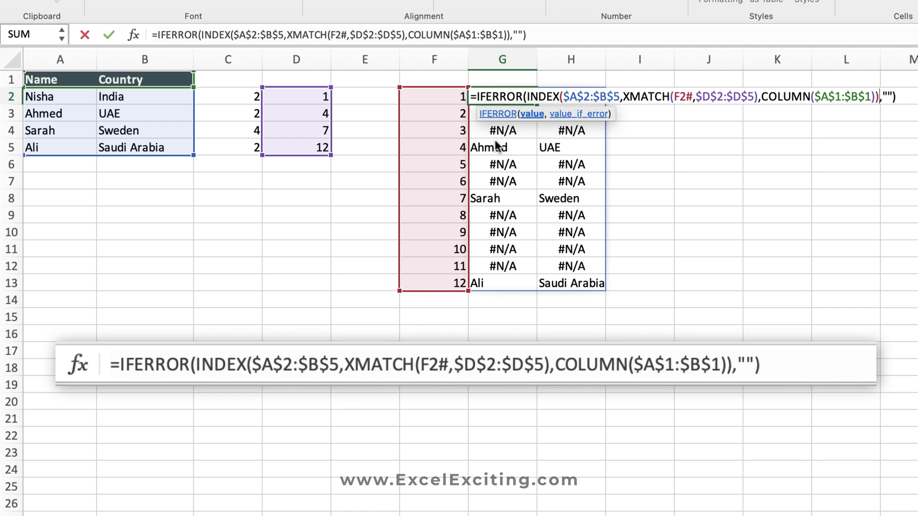
{"action": "key", "text": "Right"}
{"action": "key", "text": "Right"}
{"action": "key", "text": "Right"}
{"action": "key", "text": "Right"}
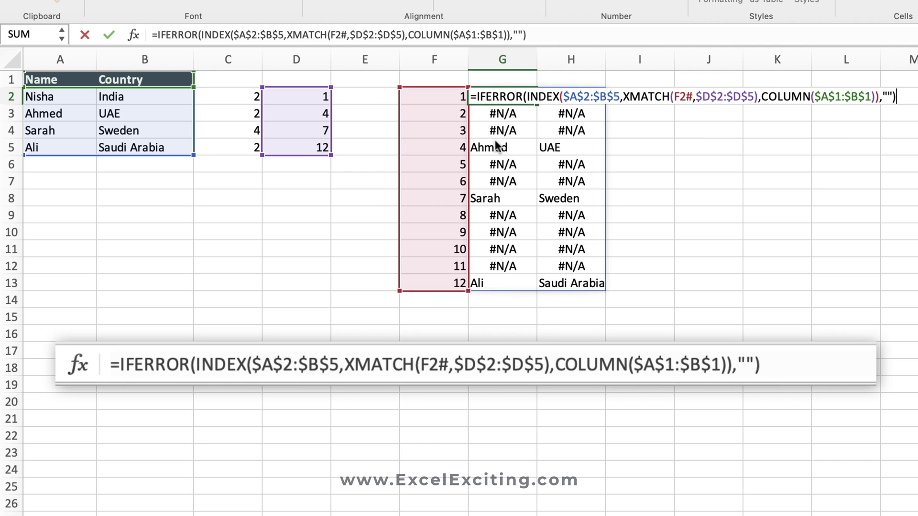
{"action": "key", "text": "Return"}
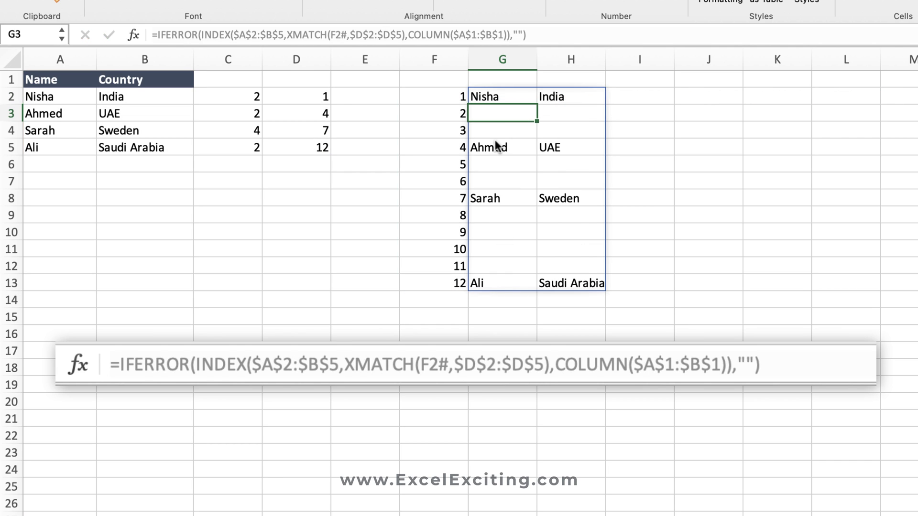
{"action": "scroll", "coordinate": [516, 170], "scroll_direction": "down", "scroll_amount": 1}
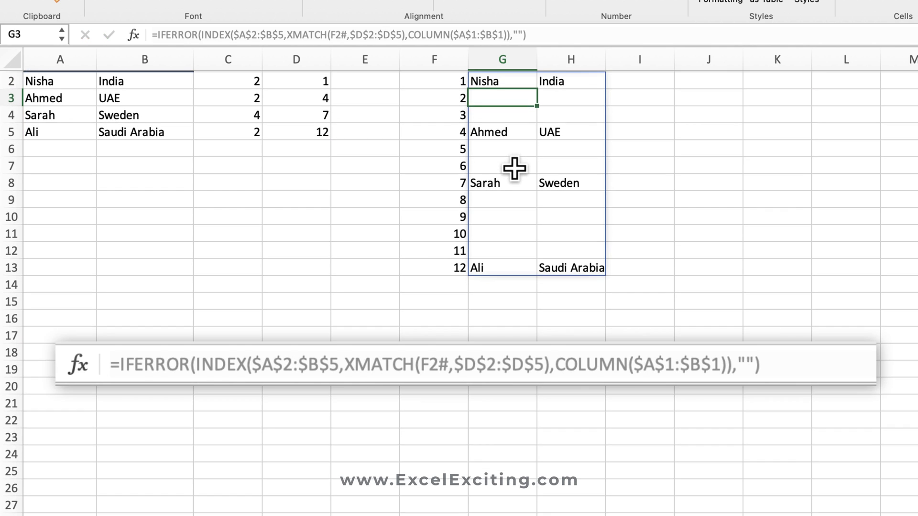
{"action": "scroll", "coordinate": [516, 171], "scroll_direction": "up", "scroll_amount": 1}
Set the third record's blank-row count in C4 to 2 and check D5's position.
{"action": "left_click", "coordinate": [241, 131]}
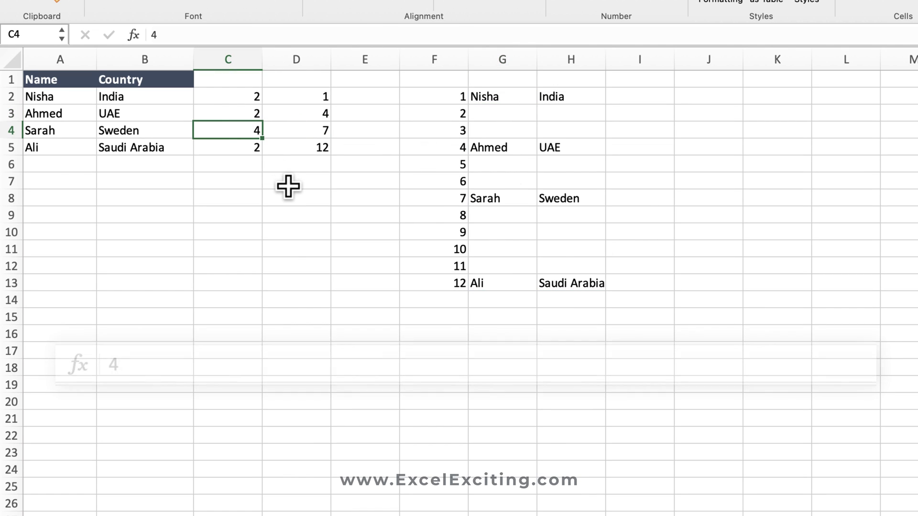
{"action": "type", "text": "2"}
{"action": "key", "text": "Return"}
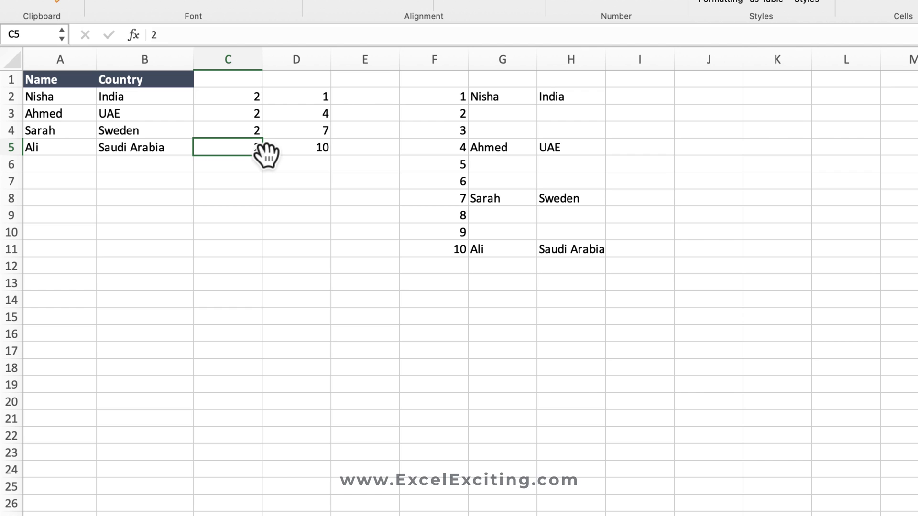
{"action": "key", "text": "Down"}
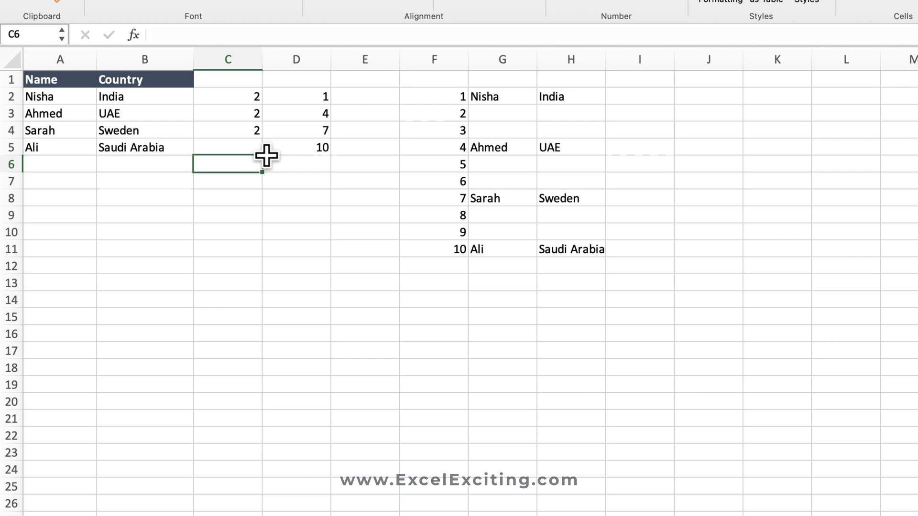
{"action": "left_click", "coordinate": [289, 142]}
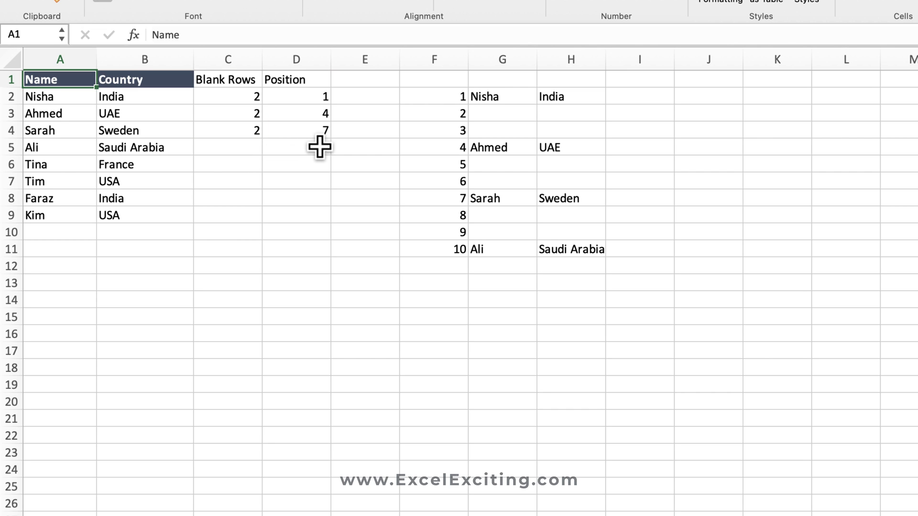
Fill D5's position formula =C4+D4+1 down to D9 to get positions 11 through 14.
{"action": "left_click", "coordinate": [320, 147]}
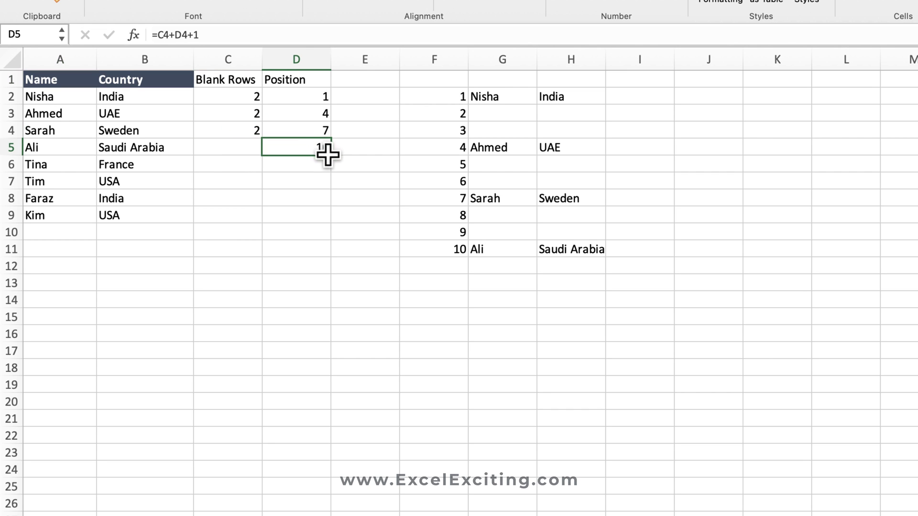
{"action": "left_click_drag", "start_coordinate": [328, 154], "coordinate": [320, 217]}
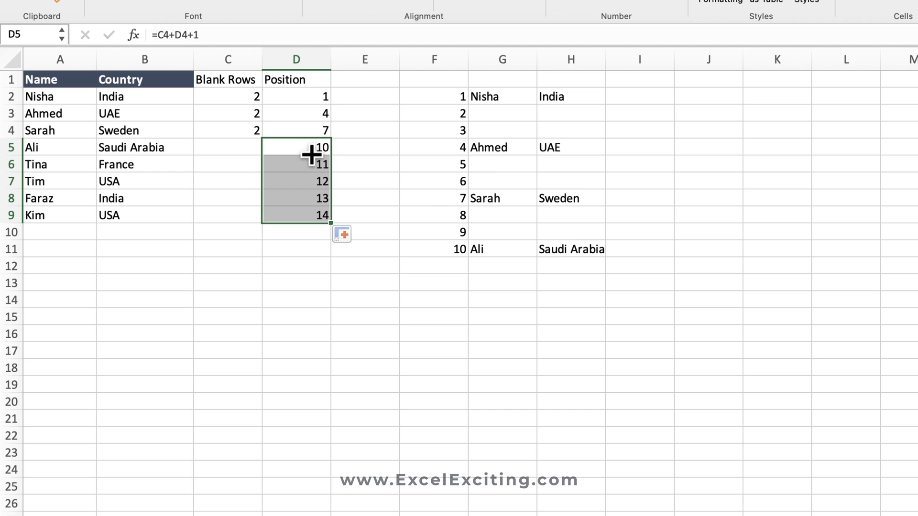
Change F2's numbering formula to =SEQUENCE(MAX(D2:D9),,1,1).
{"action": "double_click", "coordinate": [453, 97]}
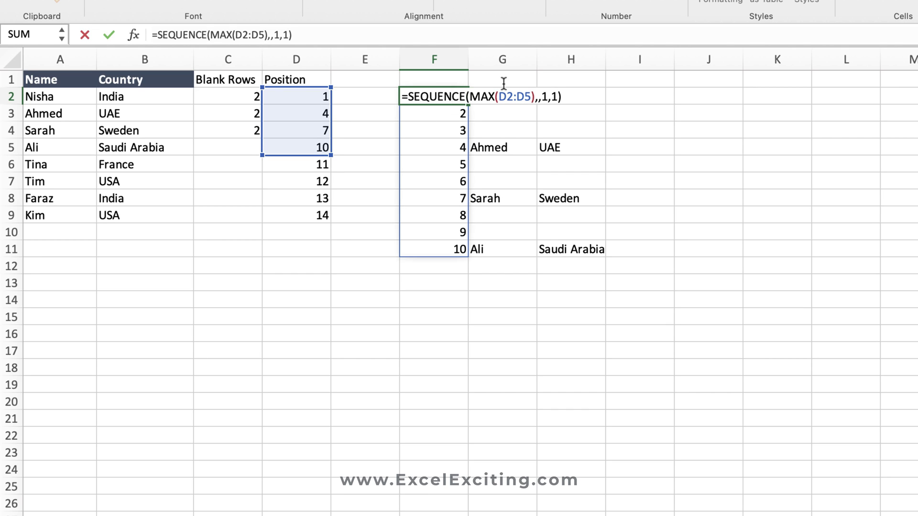
{"action": "left_click", "coordinate": [524, 98]}
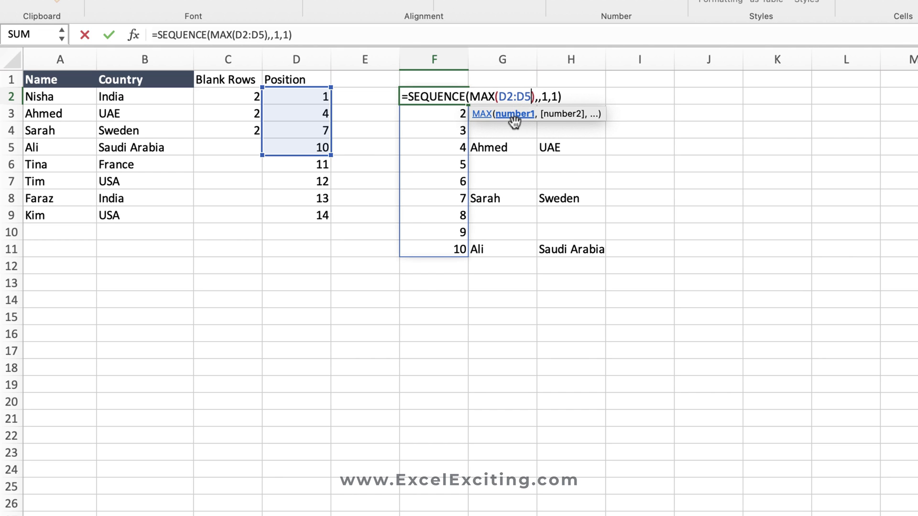
{"action": "key", "text": "Delete"}
{"action": "type", "text": "9"}
{"action": "key", "text": "Return"}
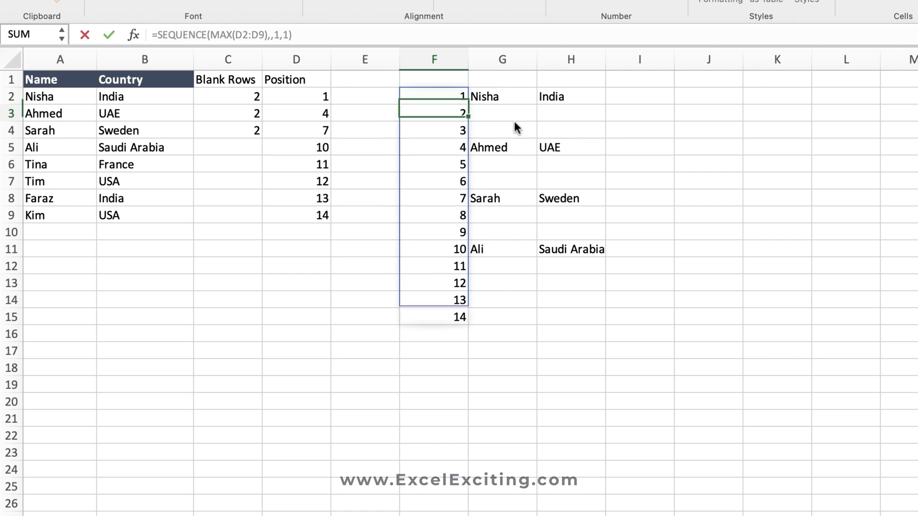
{"action": "left_click", "coordinate": [455, 96]}
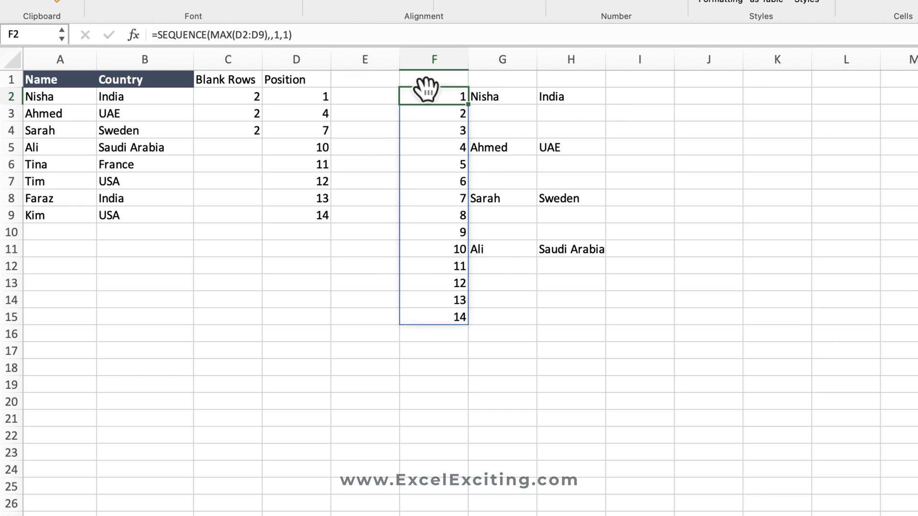
Extend G2's lookup ranges to $A$2:$B$9 and $D$2:$D$9 so all eight records spill.
{"action": "double_click", "coordinate": [484, 99]}
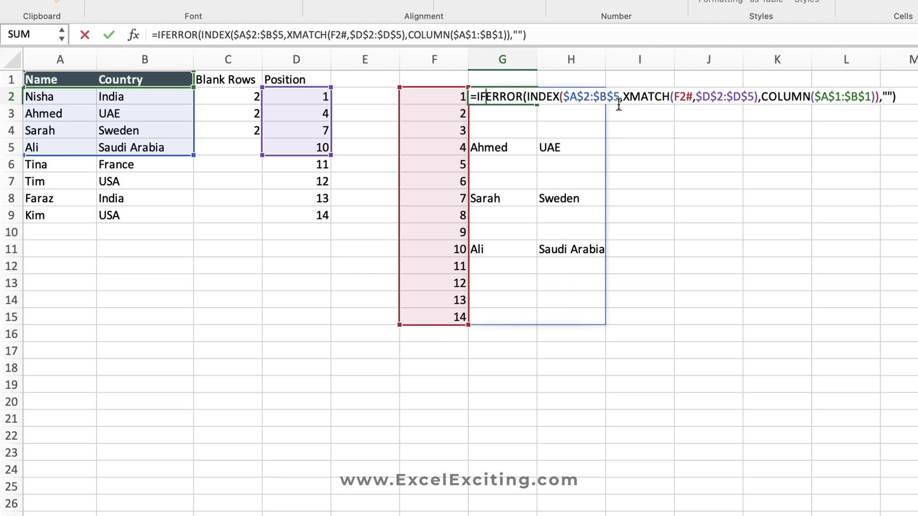
{"action": "left_click_drag", "start_coordinate": [193, 155], "coordinate": [194, 223]}
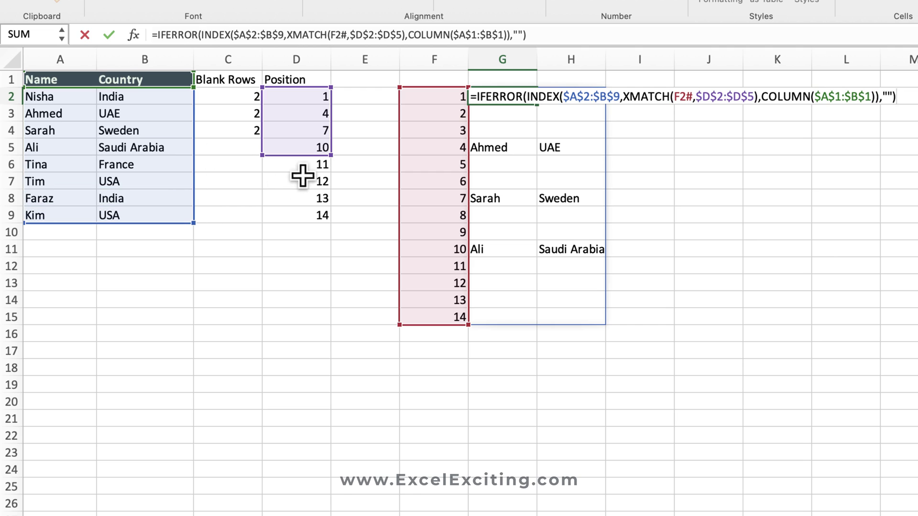
{"action": "left_click_drag", "start_coordinate": [330, 156], "coordinate": [331, 224]}
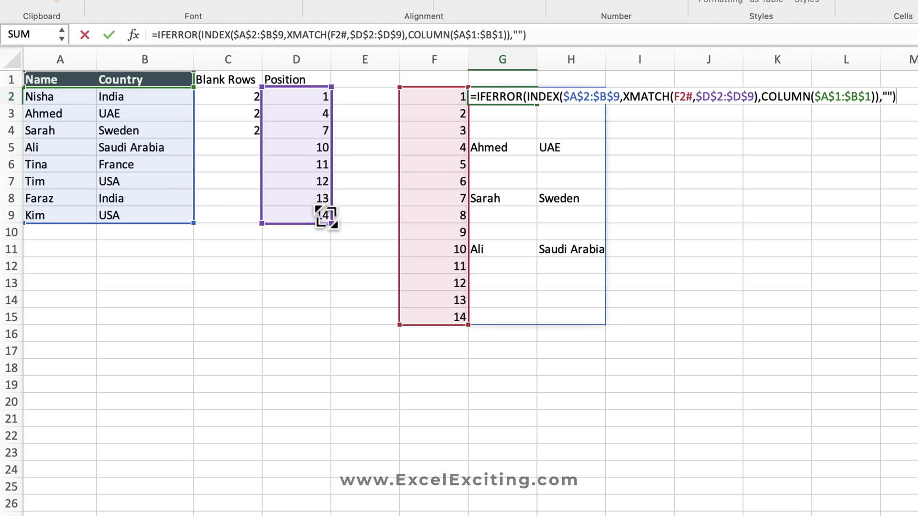
{"action": "key", "text": "Return"}
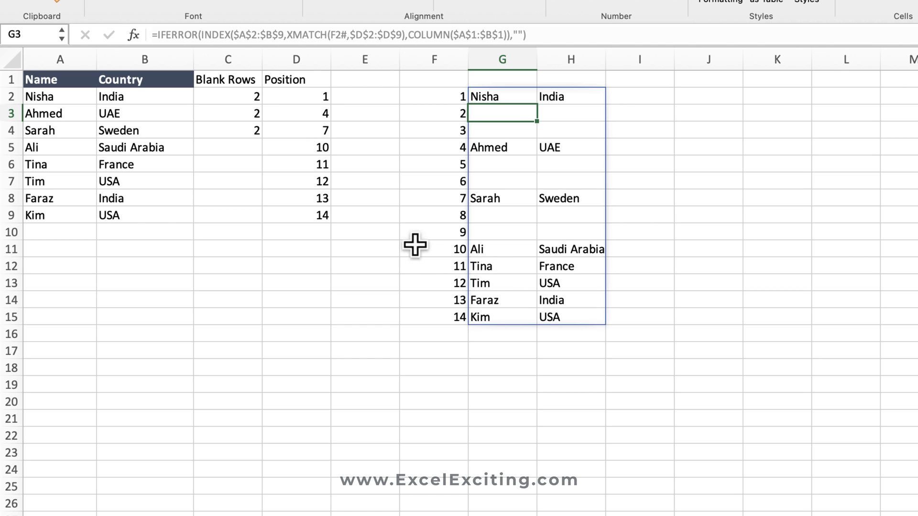
Enter 2 as the blank-row count in C5 through C8, leaving the last record's count empty.
{"action": "left_click", "coordinate": [245, 149]}
{"action": "type", "text": "2"}
{"action": "key", "text": "Return"}
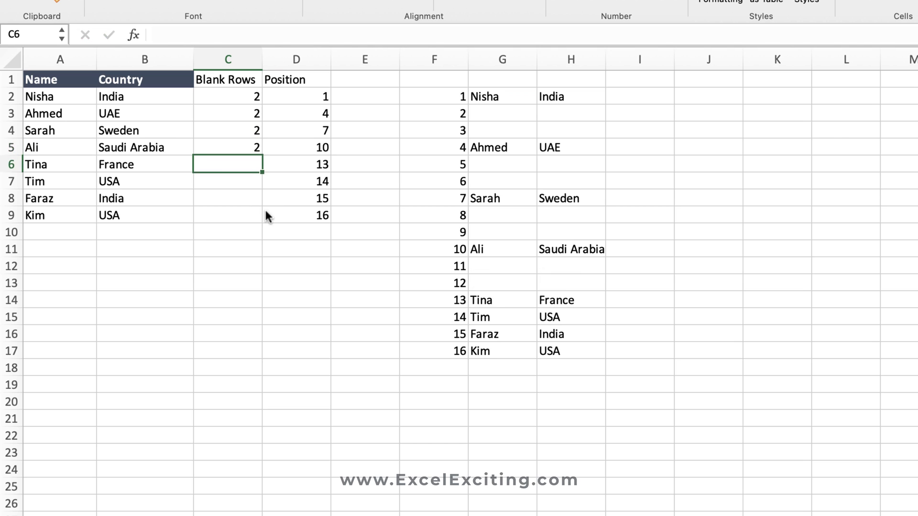
{"action": "type", "text": "2"}
{"action": "key", "text": "Return"}
{"action": "type", "text": "2"}
{"action": "key", "text": "Return"}
{"action": "type", "text": "2"}
{"action": "key", "text": "Return"}
{"action": "type", "text": "2"}
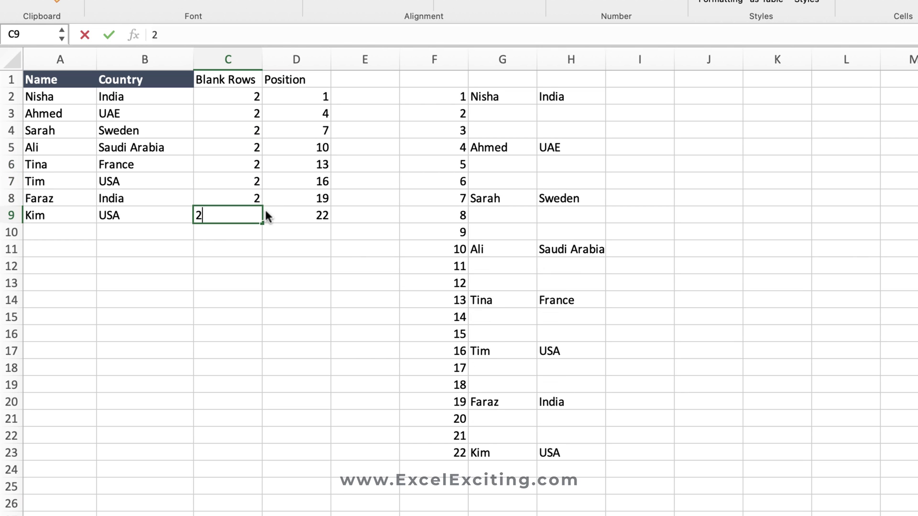
{"action": "key", "text": "Escape"}
{"action": "key", "text": "Return"}
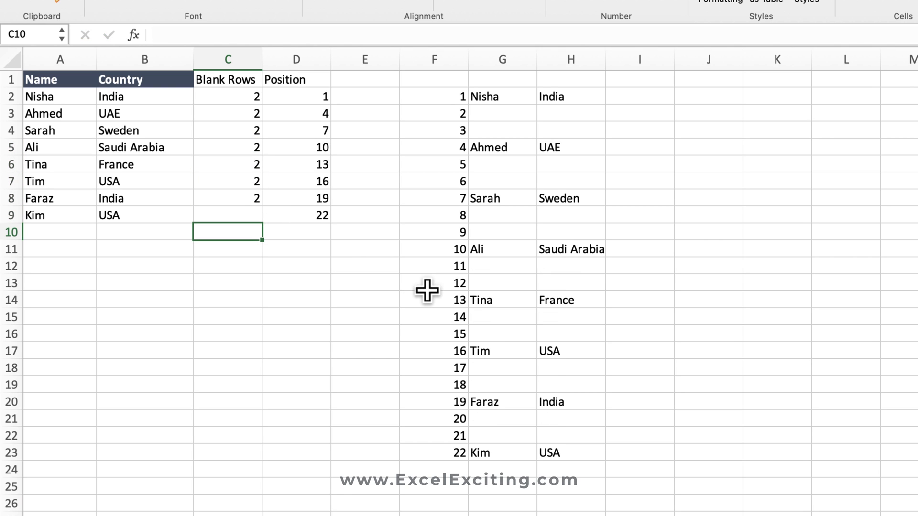
Change the blank-row counts for Sarah and Ali to 4 and Tim's to 5.
{"action": "left_click_drag", "start_coordinate": [247, 135], "coordinate": [247, 147]}
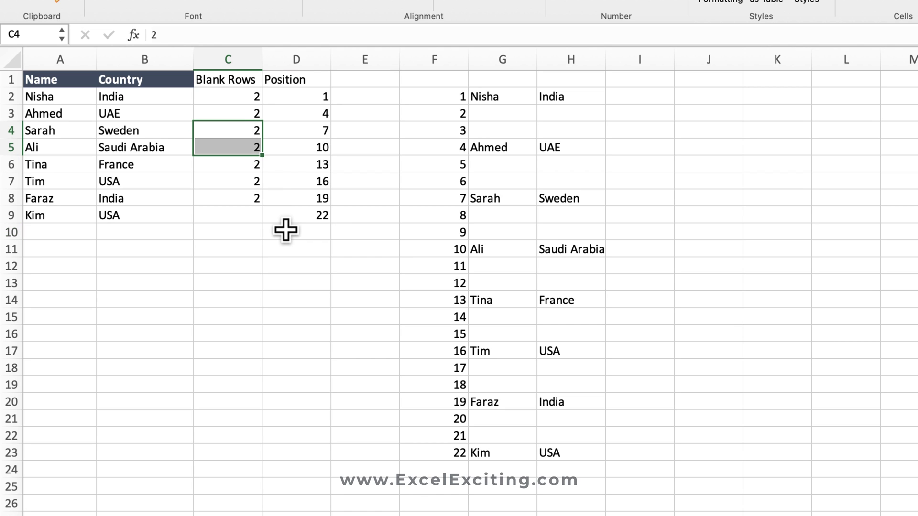
{"action": "left_click", "coordinate": [244, 128]}
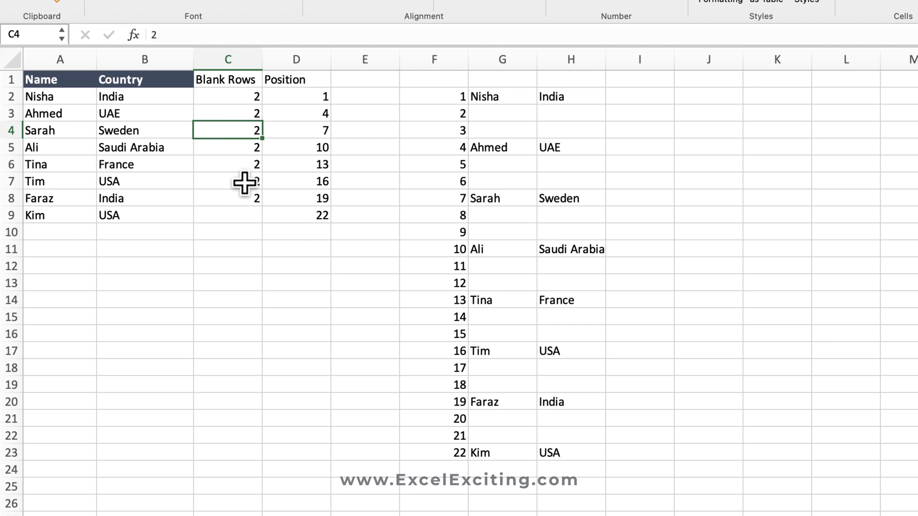
{"action": "type", "text": "4"}
{"action": "key", "text": "Return"}
{"action": "type", "text": "4"}
{"action": "key", "text": "Return"}
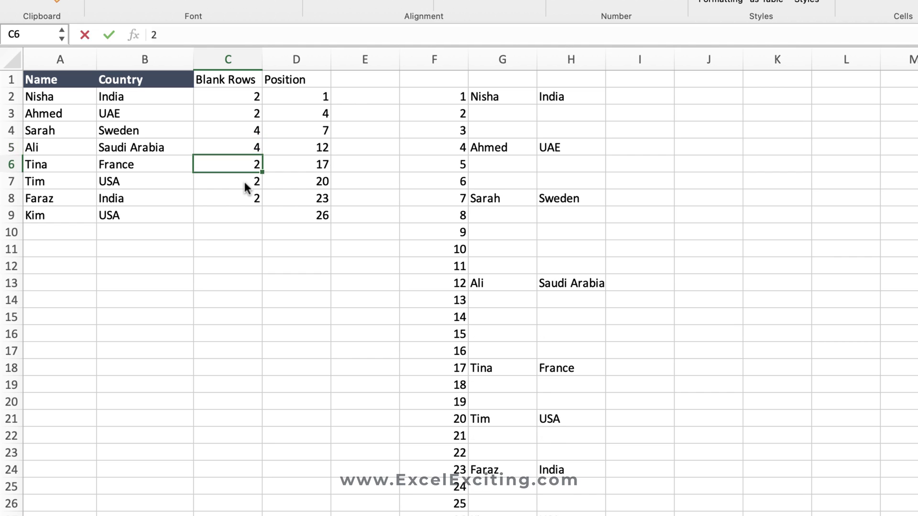
{"action": "key", "text": "Return"}
{"action": "type", "text": "5"}
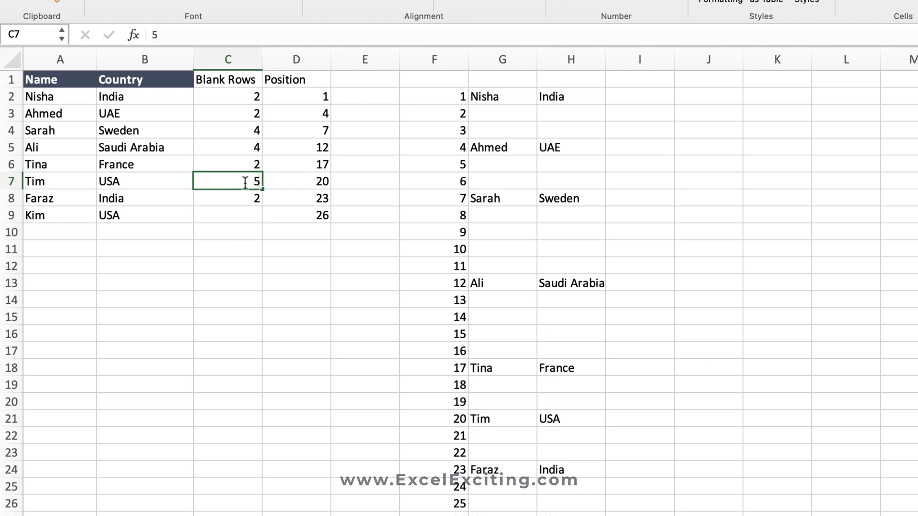
{"action": "key", "text": "Return"}
{"action": "key", "text": "Up"}
{"action": "key", "text": "Up"}
{"action": "scroll", "coordinate": [408, 276], "scroll_direction": "down", "scroll_amount": 4}
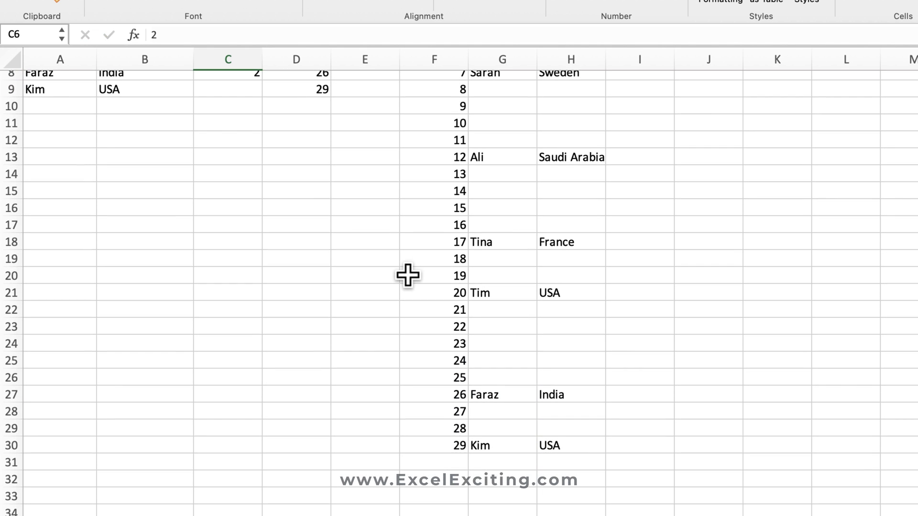
{"action": "scroll", "coordinate": [408, 276], "scroll_direction": "down", "scroll_amount": 2}
{"action": "scroll", "coordinate": [408, 276], "scroll_direction": "up", "scroll_amount": 3}
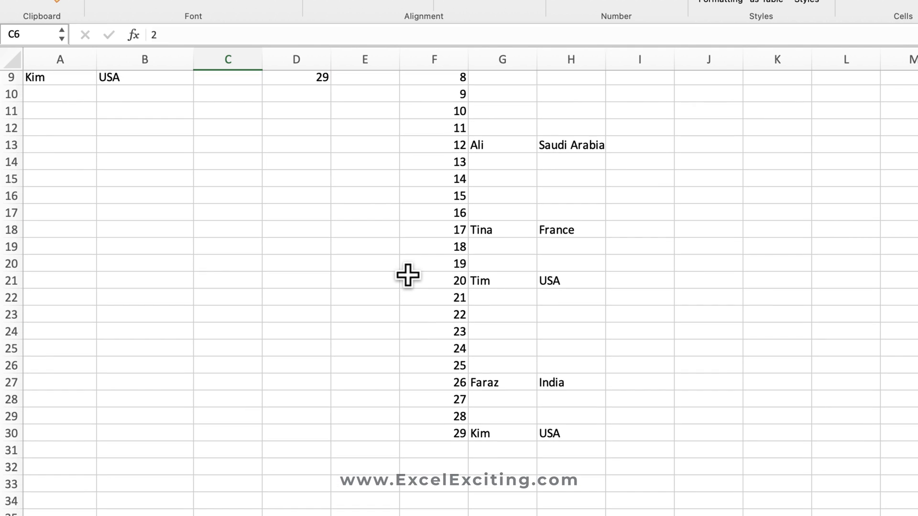
{"action": "scroll", "coordinate": [408, 276], "scroll_direction": "up", "scroll_amount": 4}
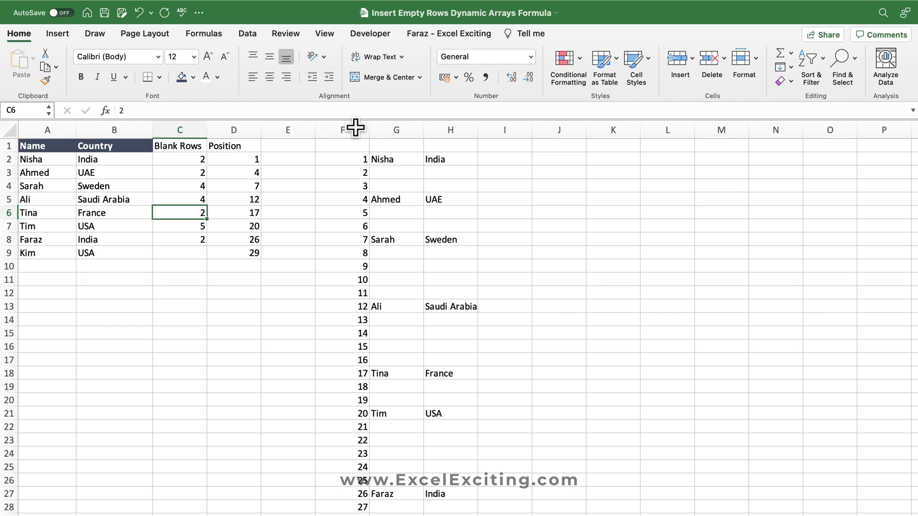
Copy columns F:H and paste them as values starting at J1.
{"action": "left_click_drag", "start_coordinate": [357, 128], "coordinate": [444, 137]}
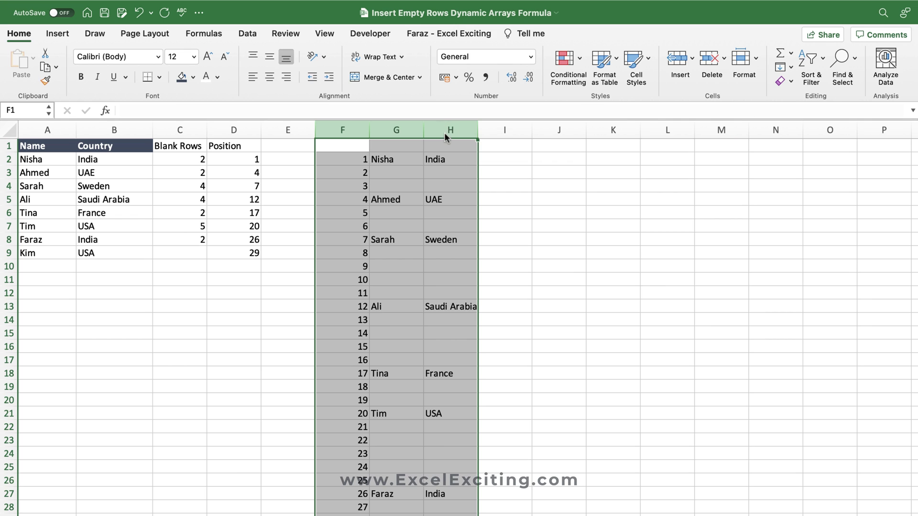
{"action": "left_click", "coordinate": [45, 67]}
{"action": "left_click", "coordinate": [573, 149]}
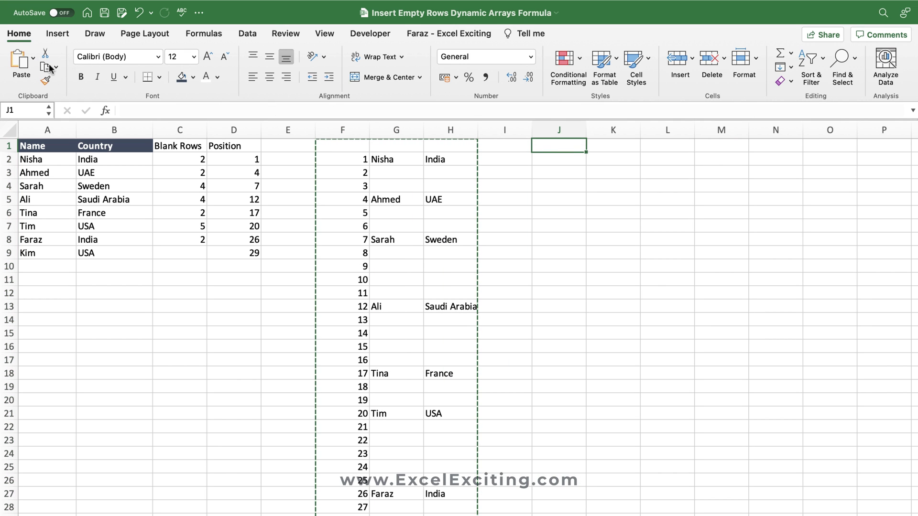
{"action": "left_click", "coordinate": [32, 58]}
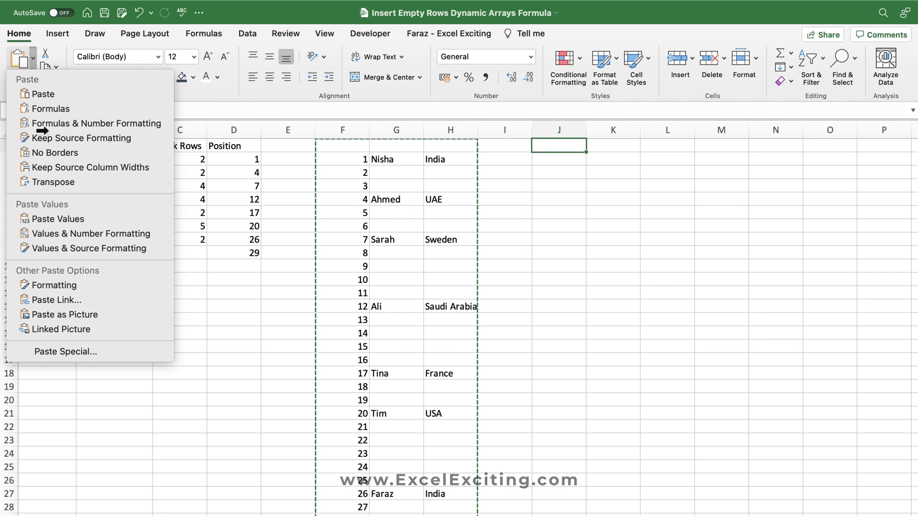
{"action": "left_click", "coordinate": [60, 219]}
{"action": "key", "text": "Escape"}
{"action": "key", "text": "Right"}
{"action": "key", "text": "Right"}
{"action": "key", "text": "Down"}
{"action": "key", "text": "Down"}
{"action": "key", "text": "Down"}
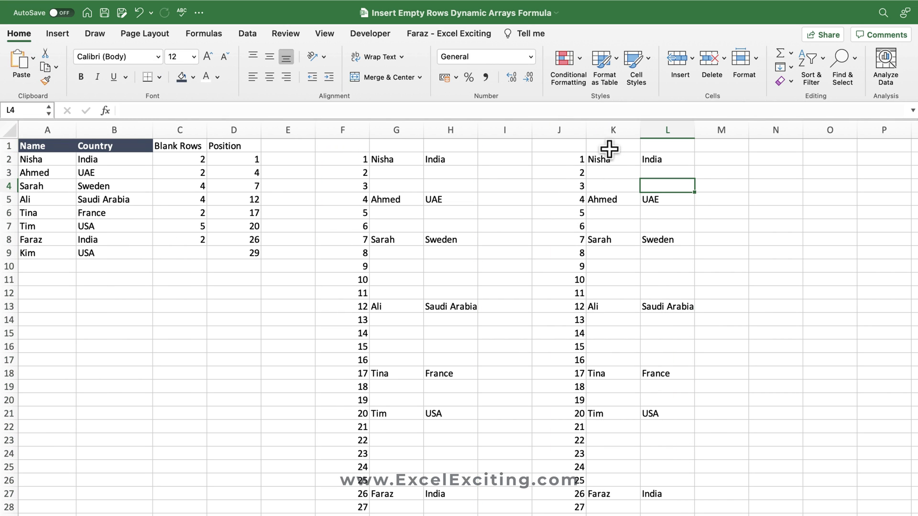
{"action": "left_click", "coordinate": [613, 160]}
{"action": "left_click", "coordinate": [652, 159]}
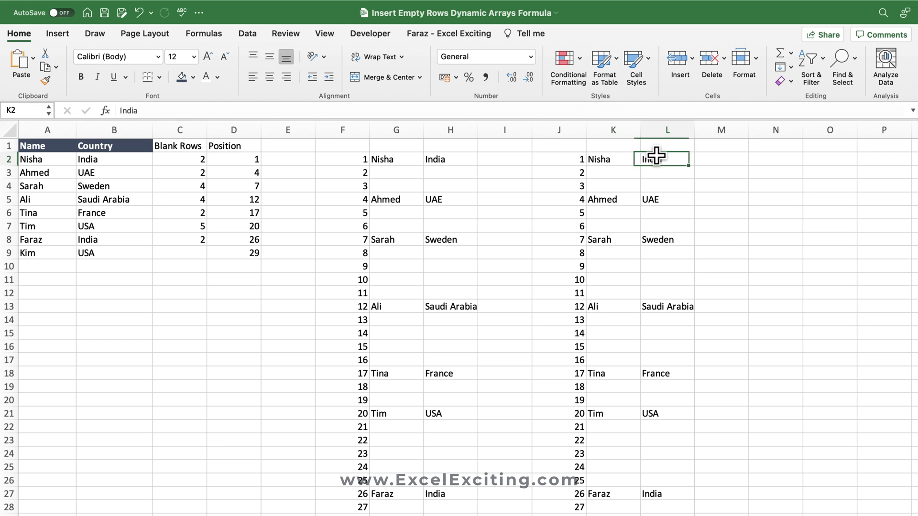
Clear the pasted helper numbers from column J, leaving names and countries in K:L.
{"action": "left_click", "coordinate": [572, 129]}
{"action": "key", "text": "Delete"}
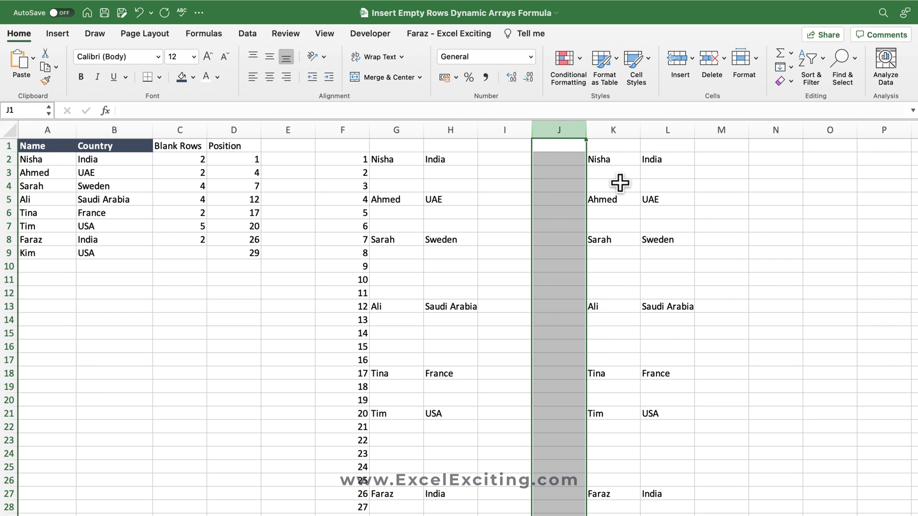
{"action": "left_click", "coordinate": [613, 181]}
{"action": "scroll", "coordinate": [689, 348], "scroll_direction": "down", "scroll_amount": 1}
{"action": "scroll", "coordinate": [689, 347], "scroll_direction": "down", "scroll_amount": 3}
{"action": "scroll", "coordinate": [689, 348], "scroll_direction": "up", "scroll_amount": 4}
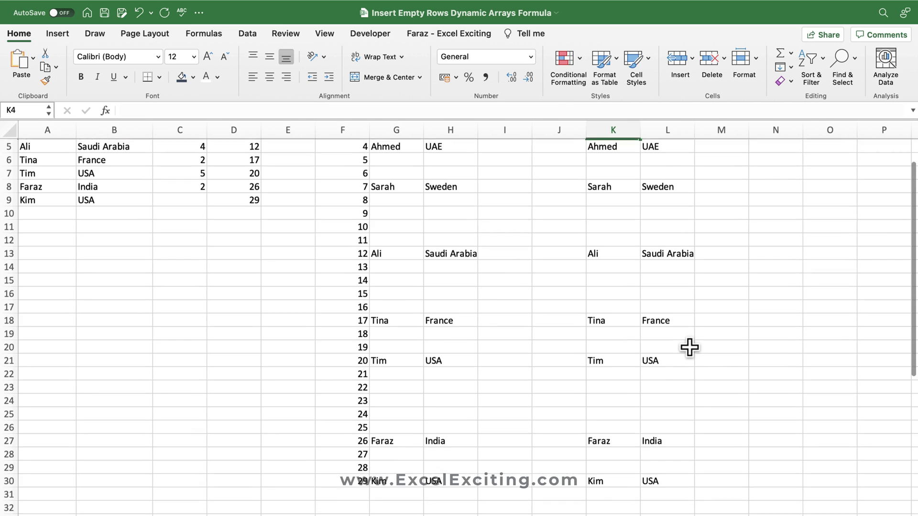